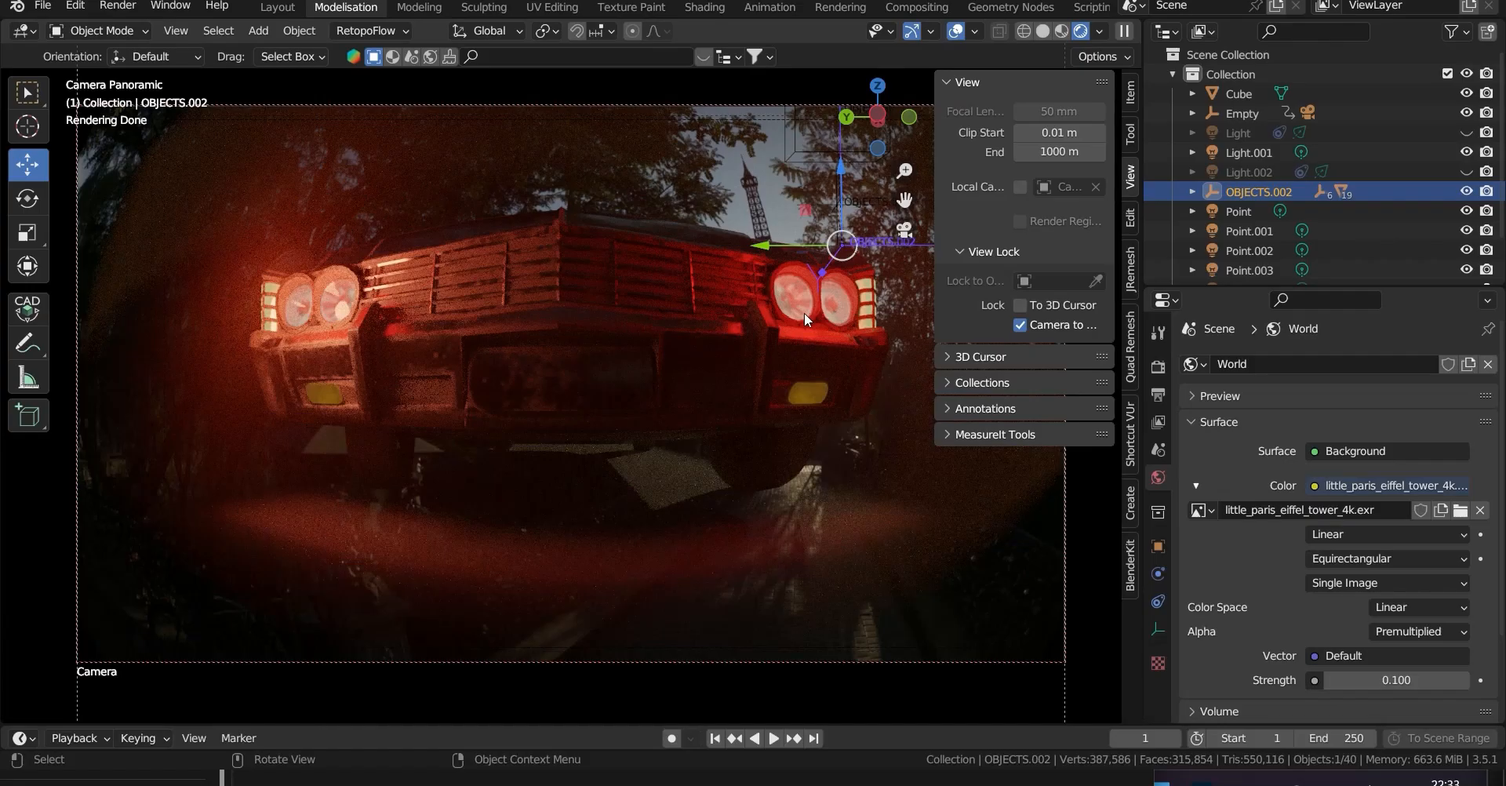
middle_drag(803, 313, 671, 364)
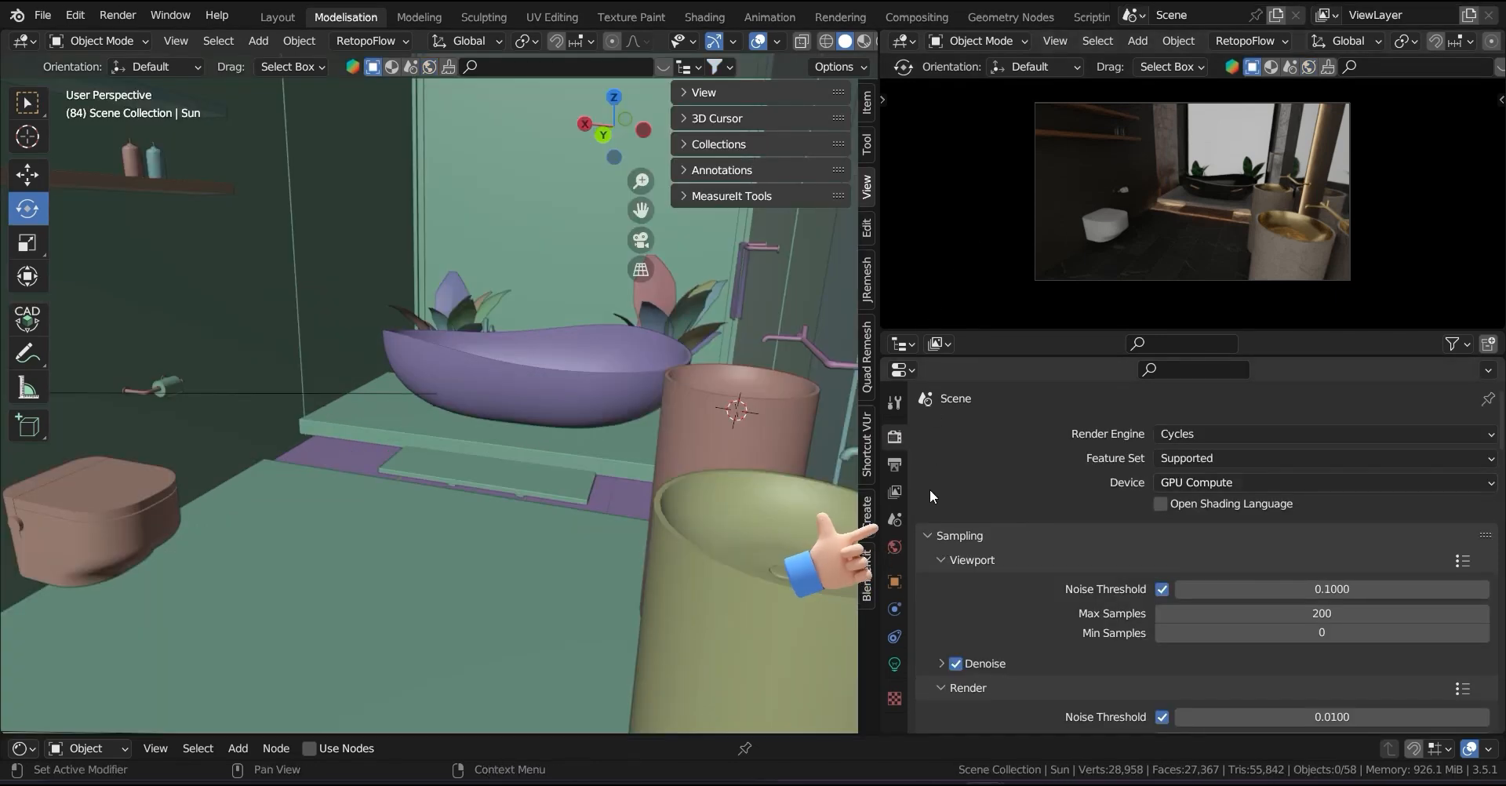
- Show the scene's World settings and display the camera view with Rendered shading
click(896, 545)
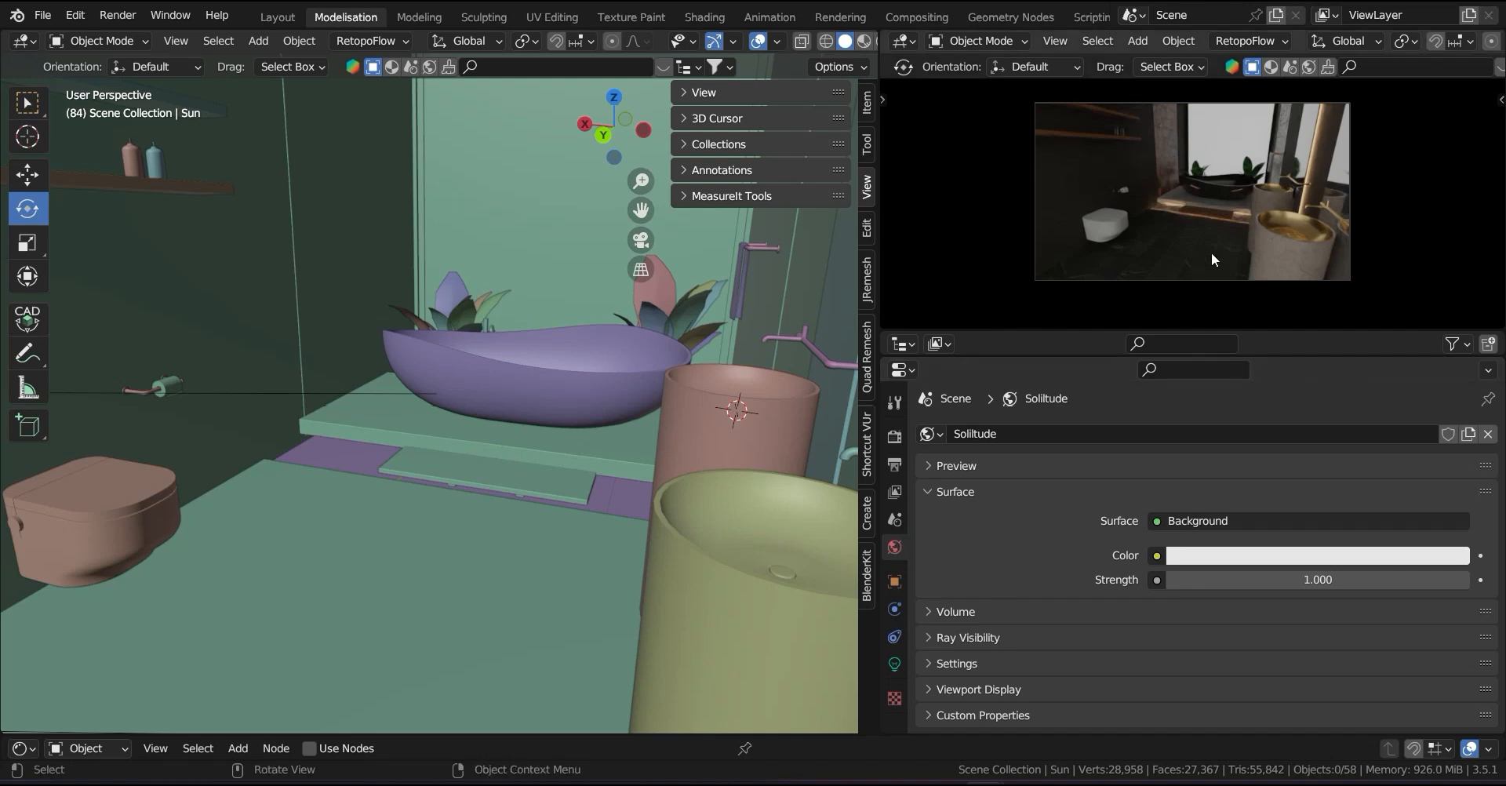
key(z)
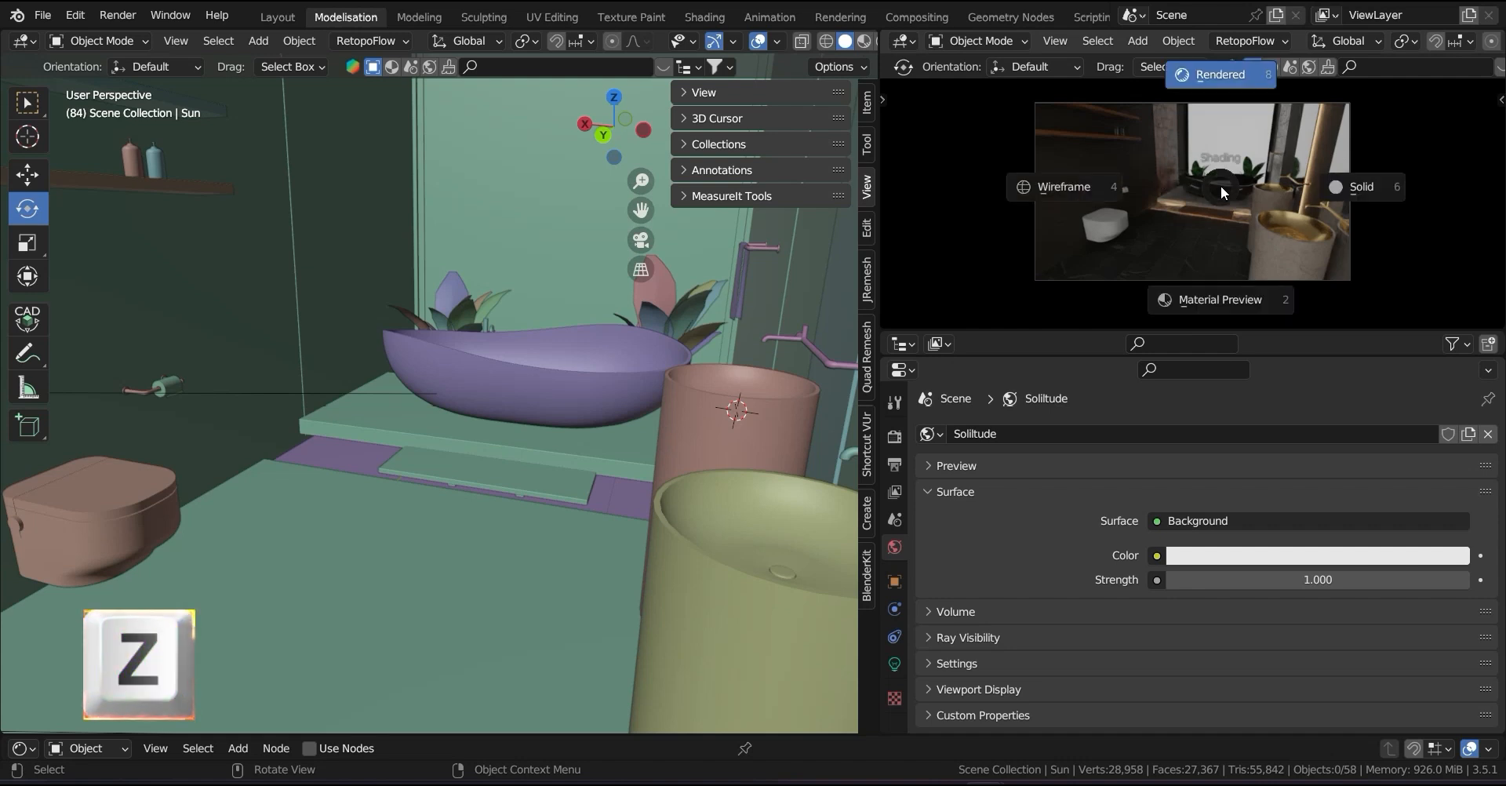
click(1241, 67)
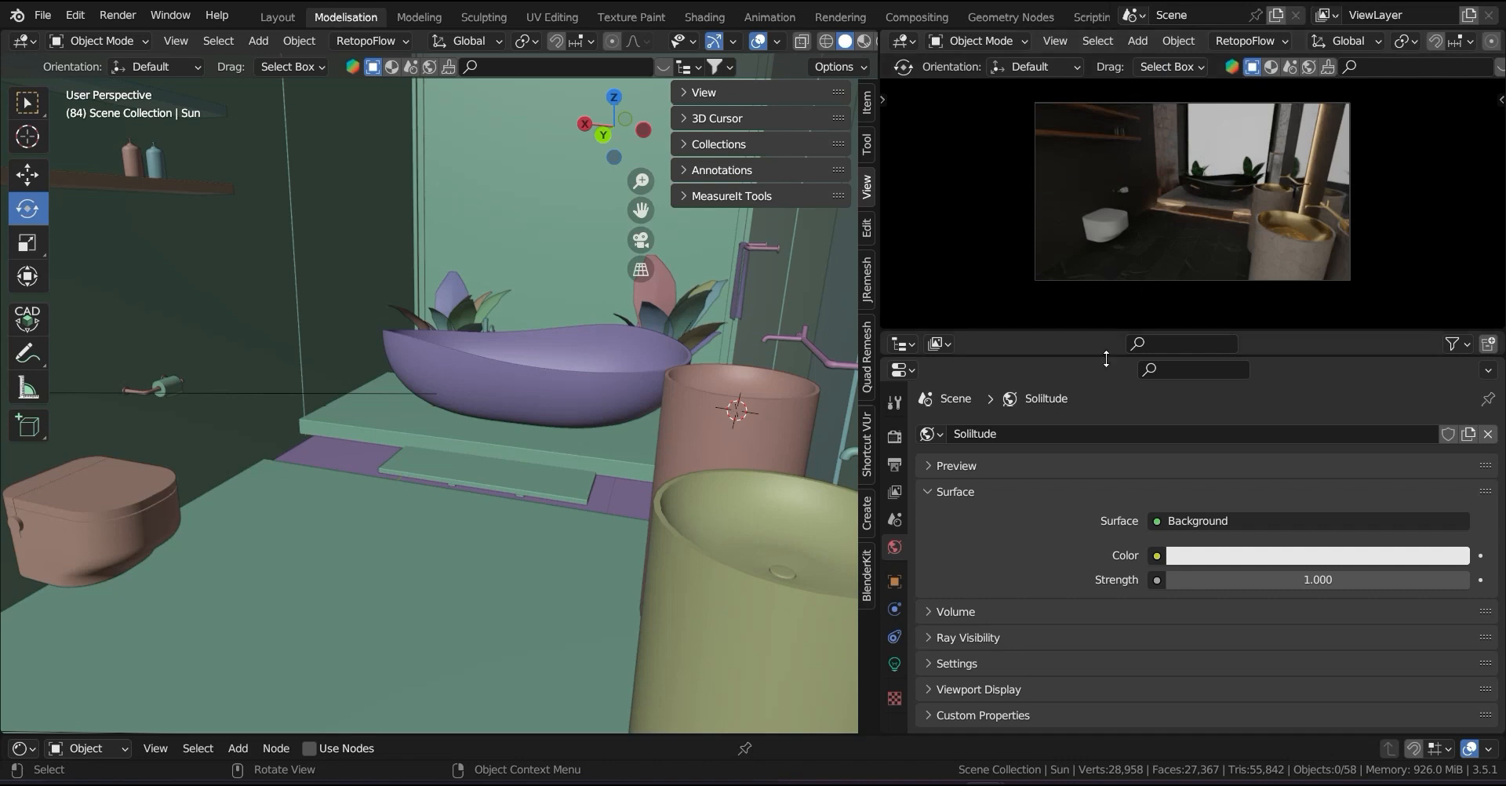
- Tint the world background a pale desaturated violet and raise its strength to 8.4
click(1328, 555)
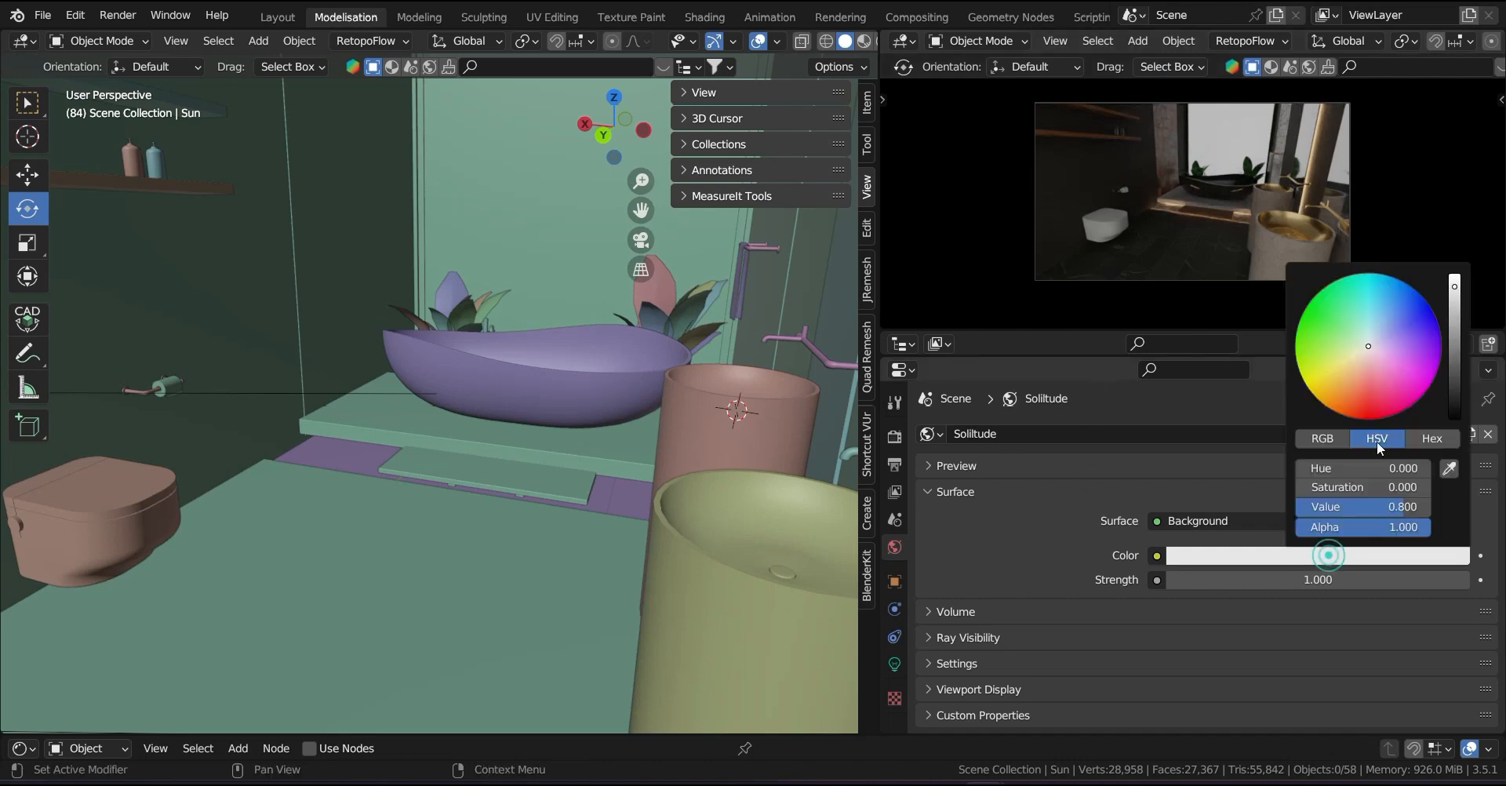
click(1419, 293)
click(1386, 326)
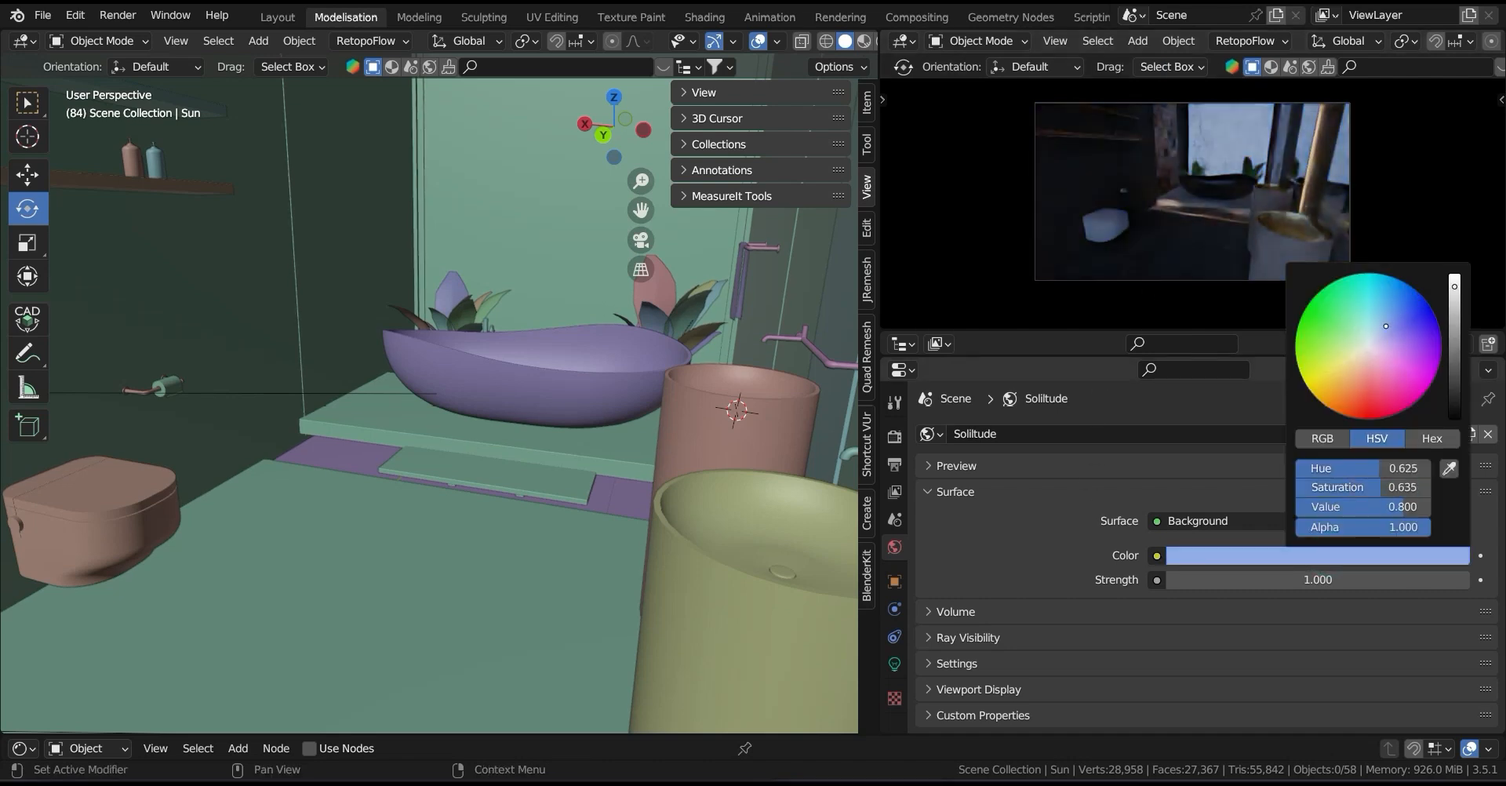
click(1387, 336)
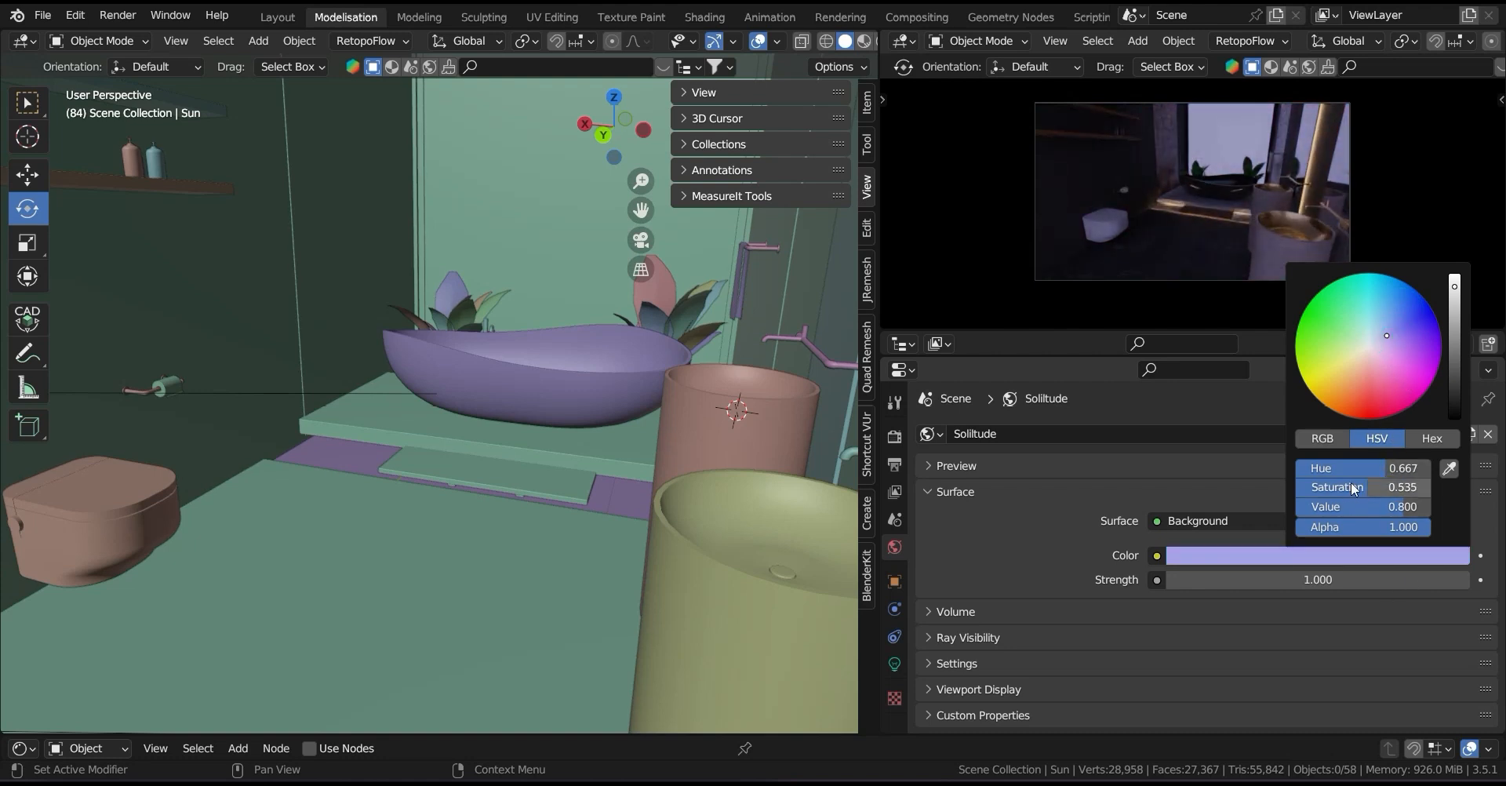
drag(1384, 487, 1315, 487)
drag(1313, 581, 1372, 581)
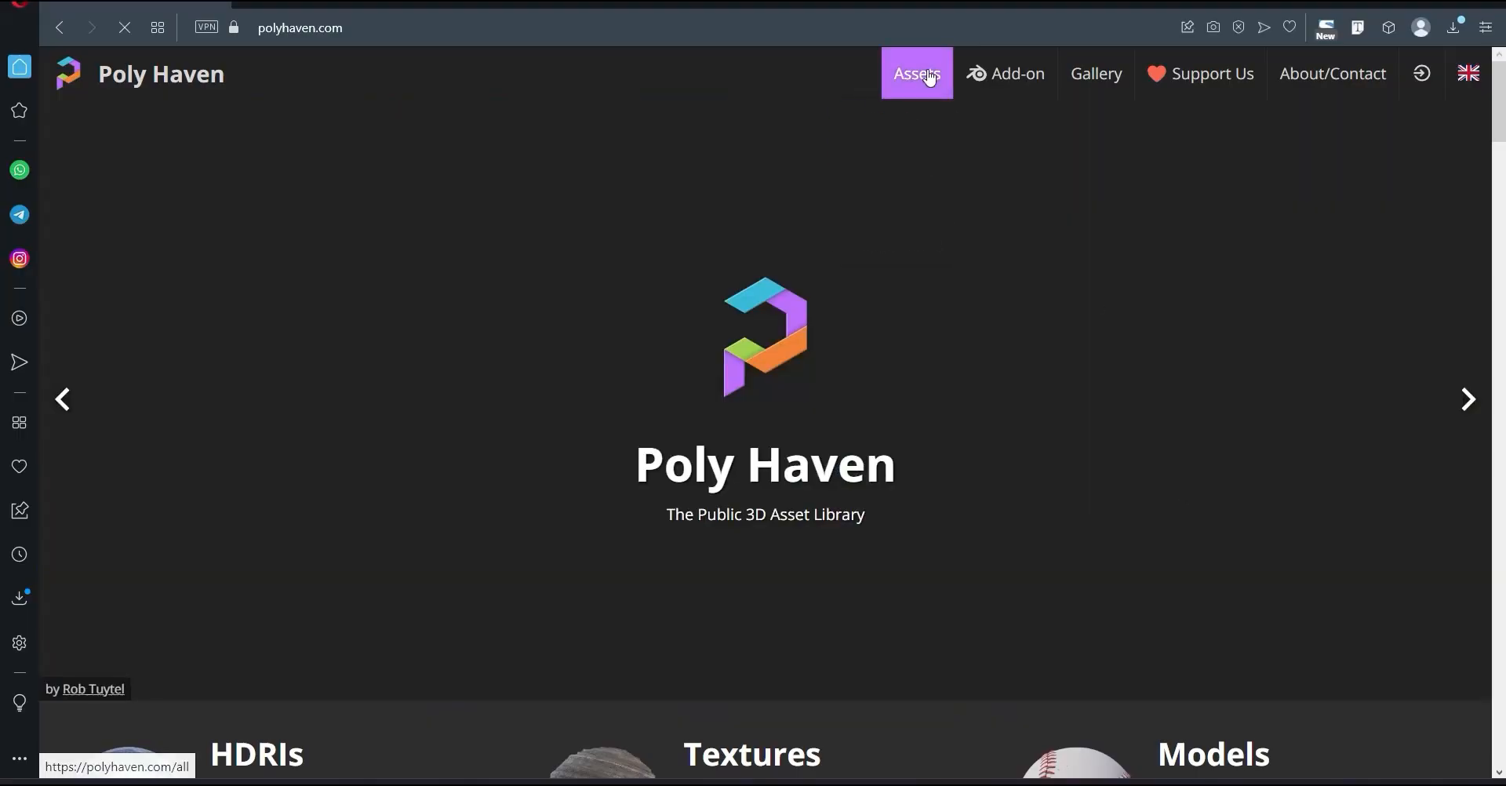
- Switch to the Poly Haven website in the browser and open its HDRI library
mouse_move(929, 77)
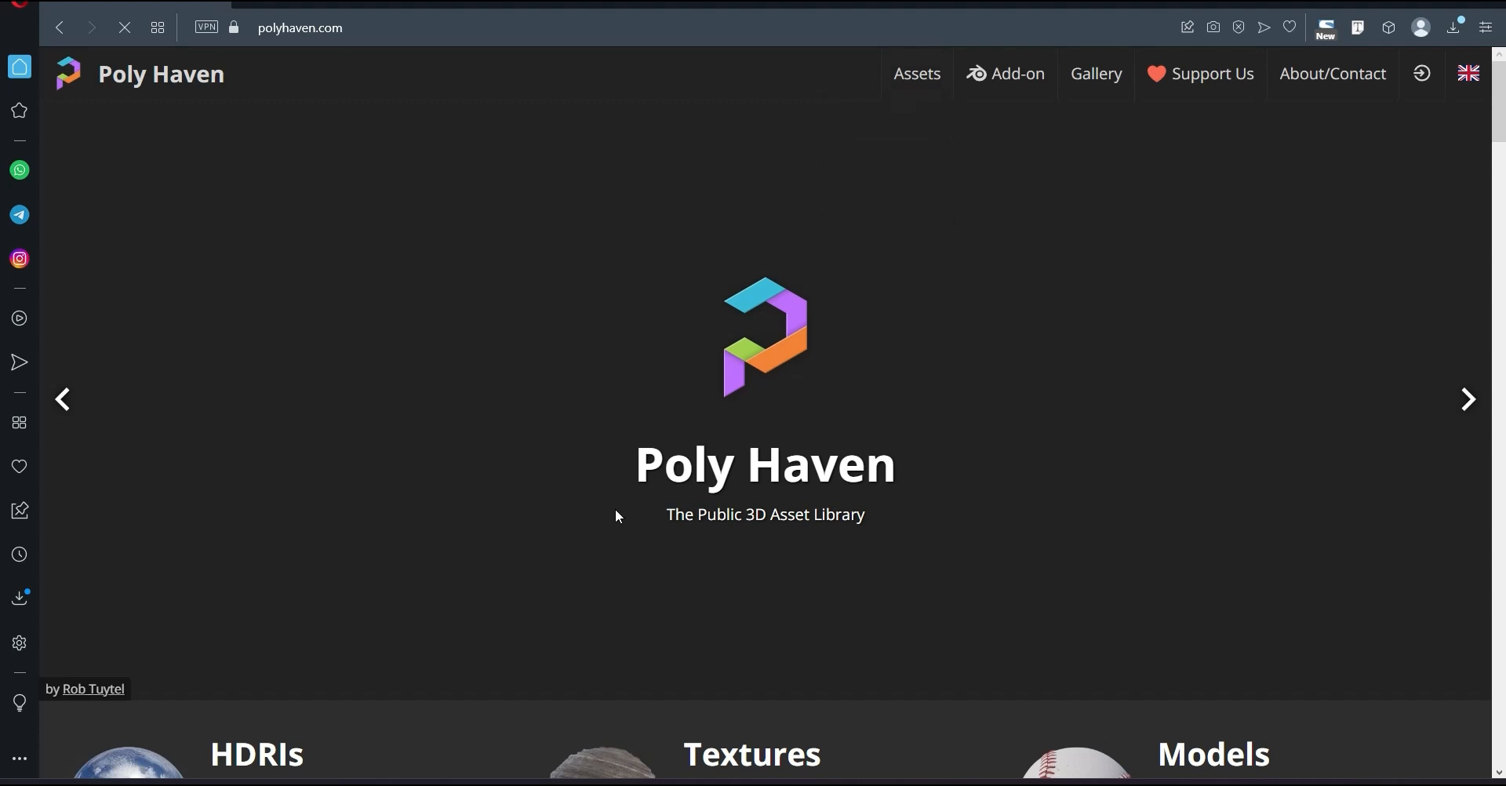
scroll(620, 506, down, 3)
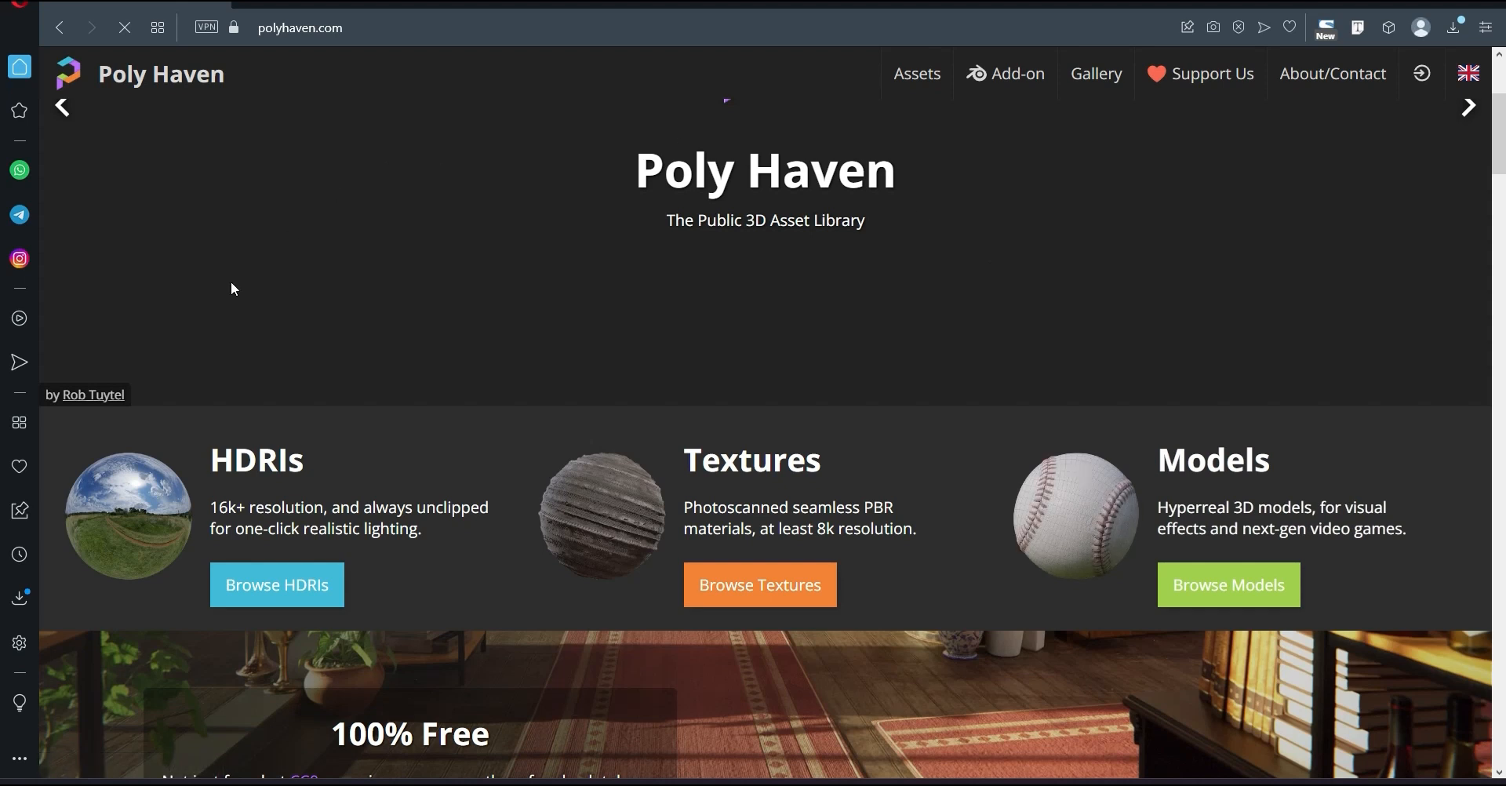
click(268, 594)
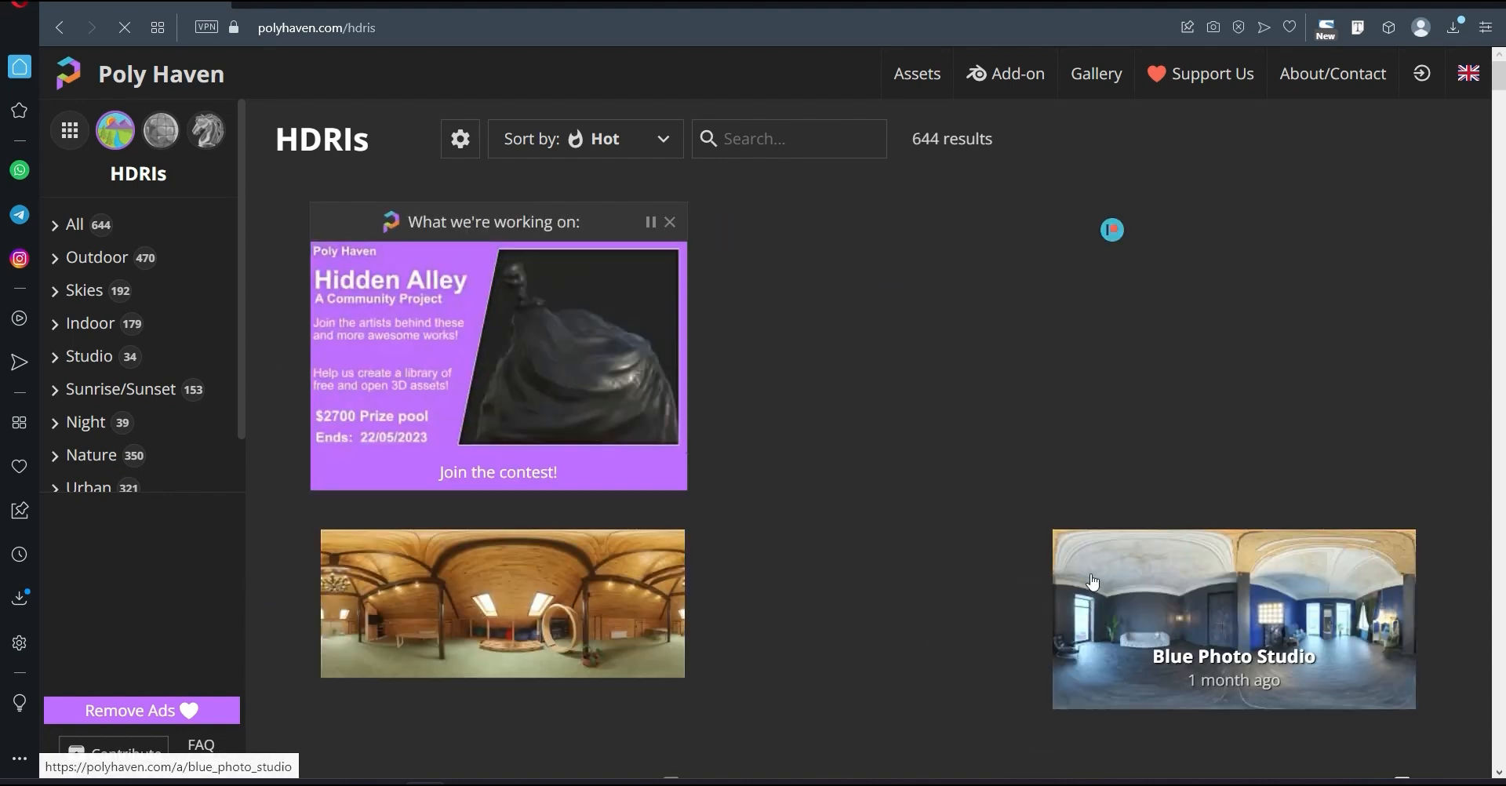
- Browse the HDRI thumbnails for a suitable environment image
scroll(1092, 582, down, 1)
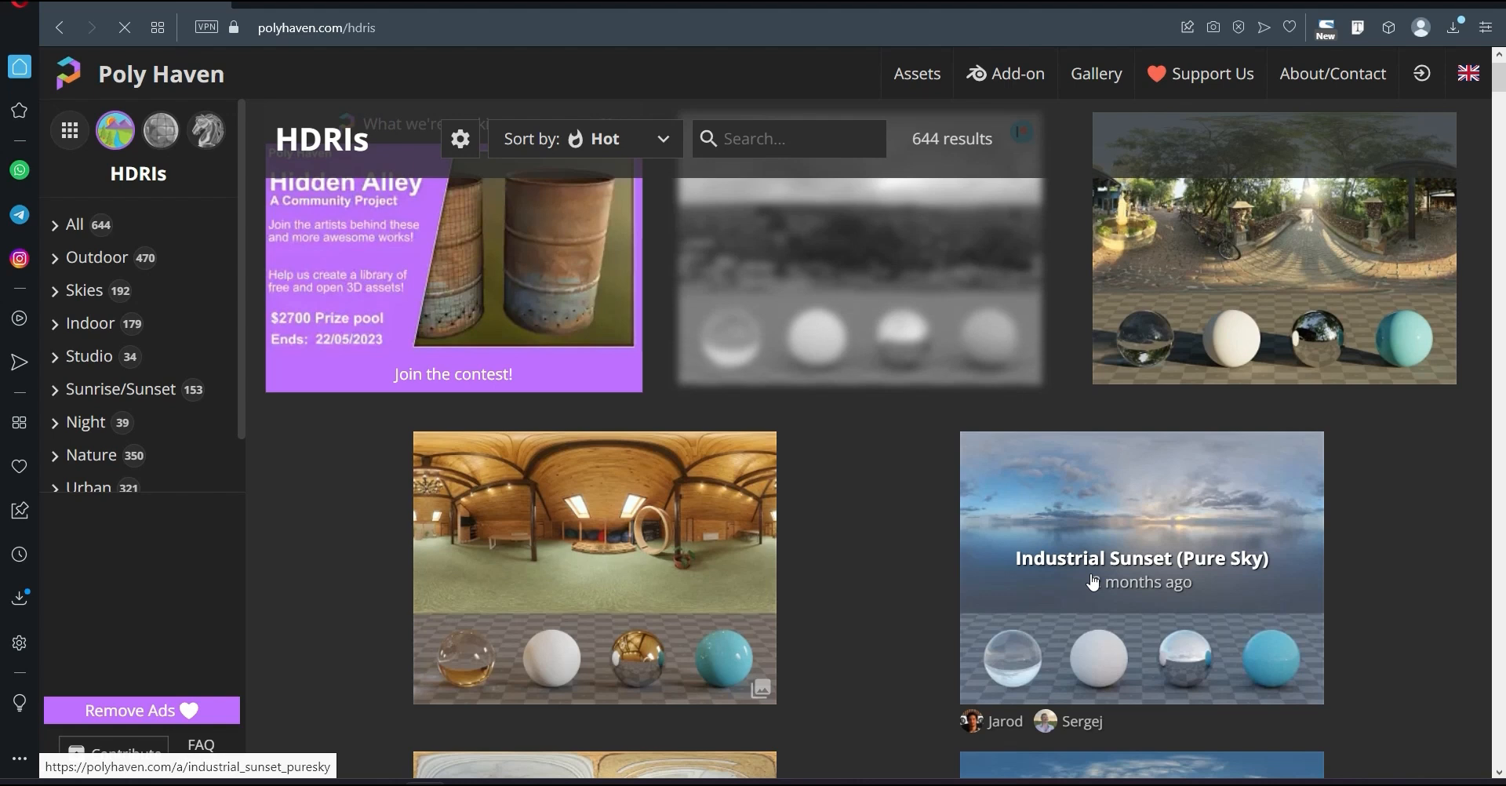
scroll(1092, 582, down, 2)
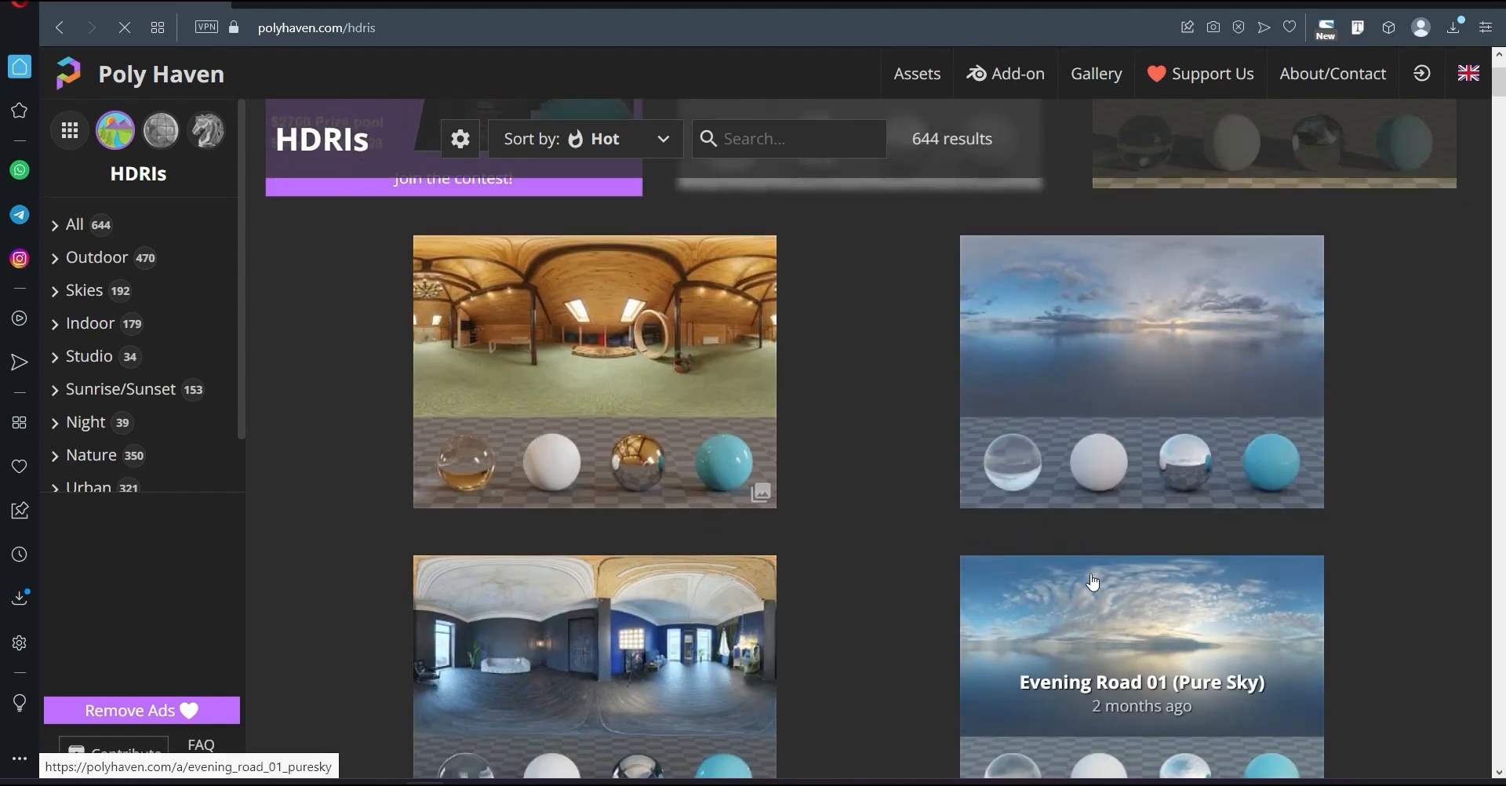
scroll(1092, 582, down, 1)
scroll(1092, 582, down, 2)
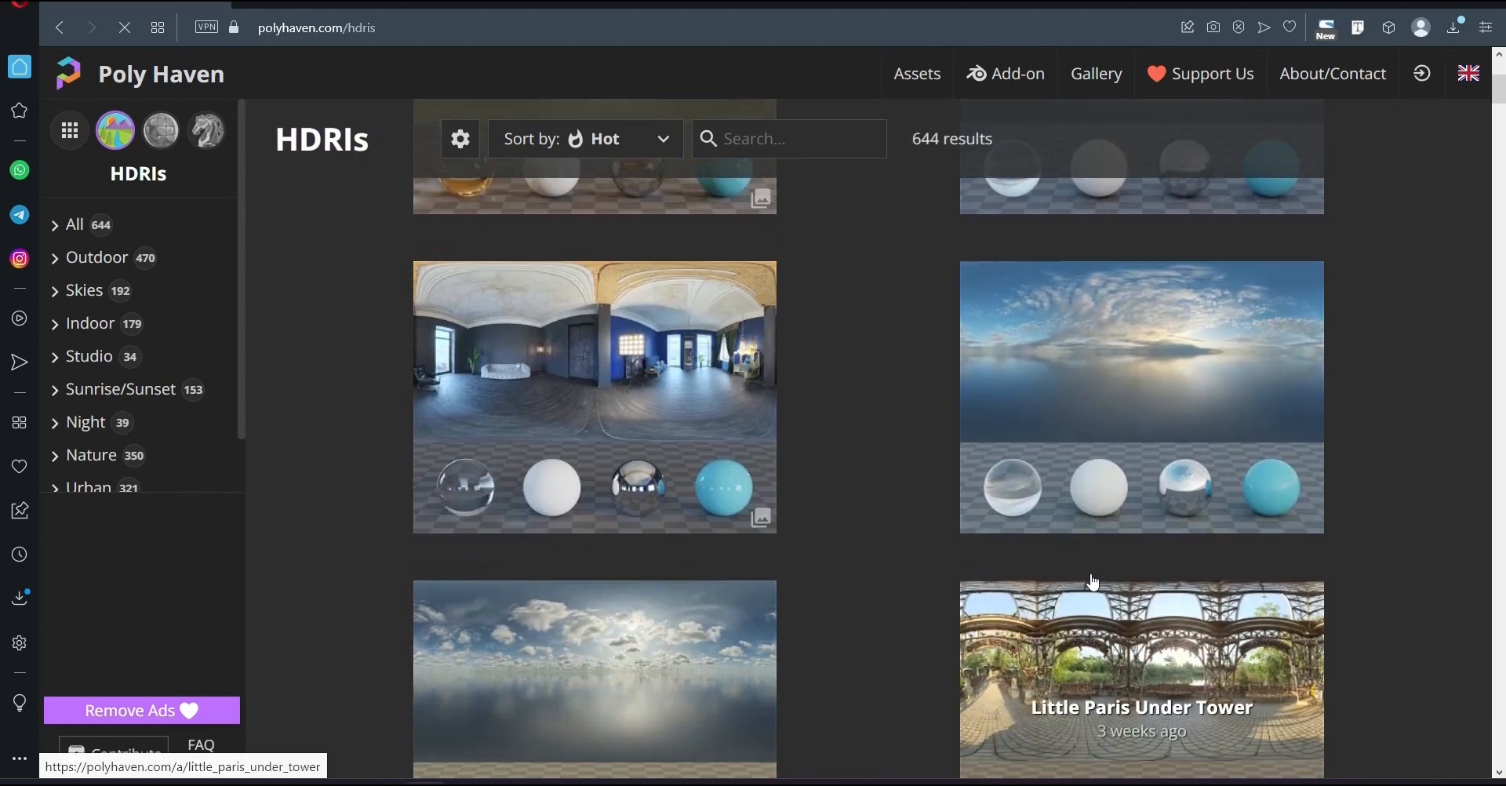
scroll(1093, 582, down, 2)
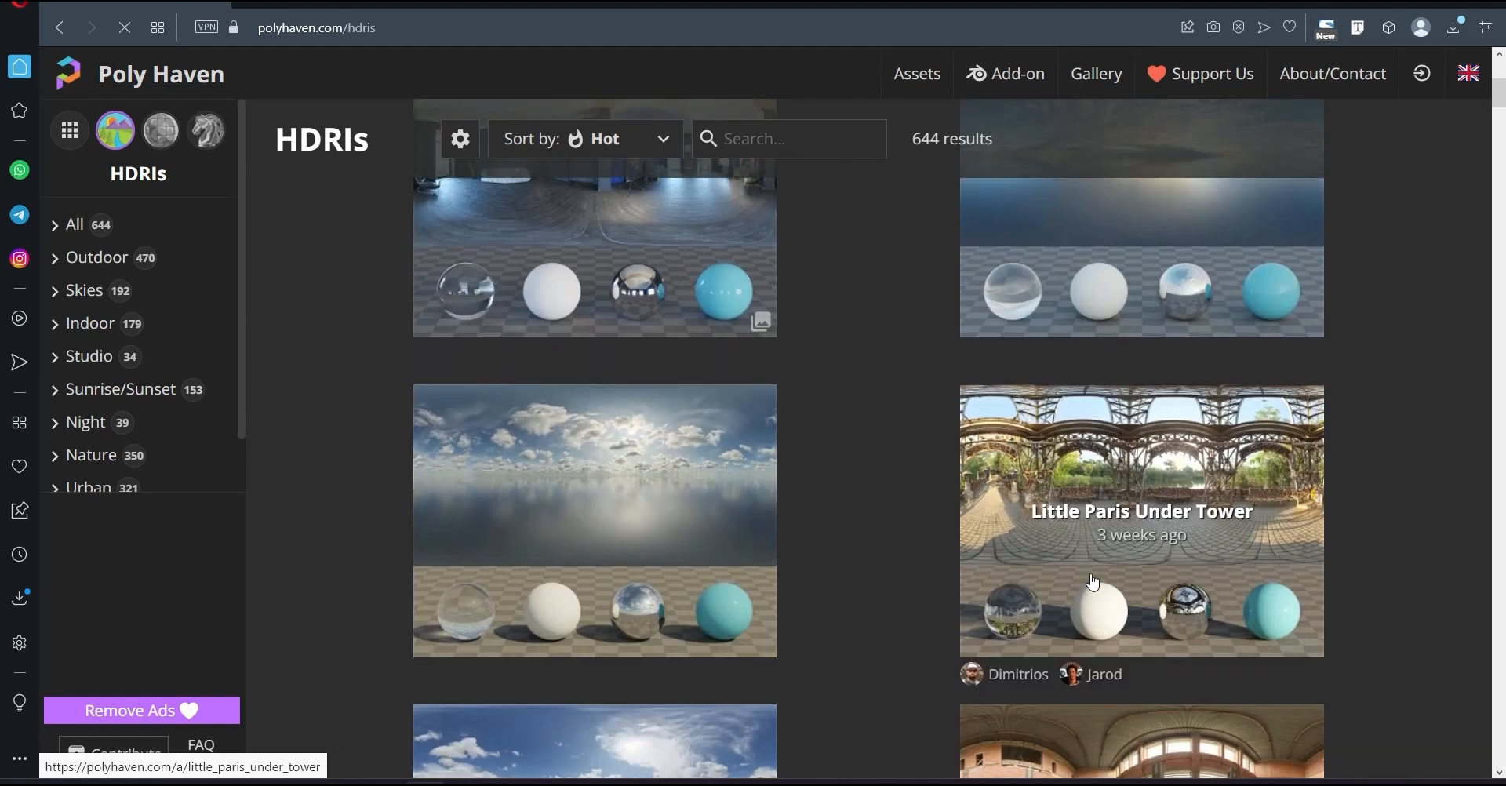
scroll(1092, 582, down, 12)
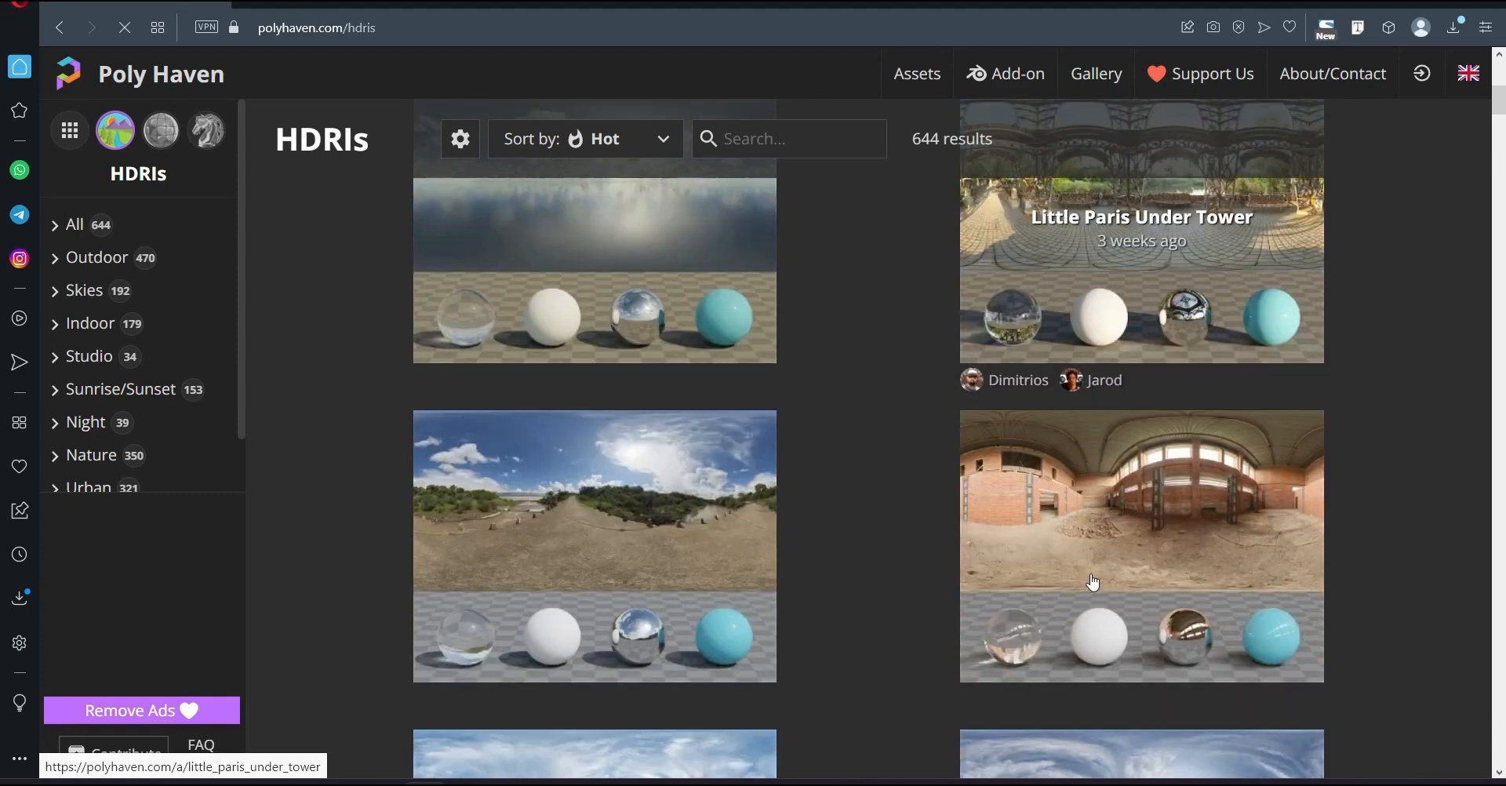
scroll(1093, 582, down, 12)
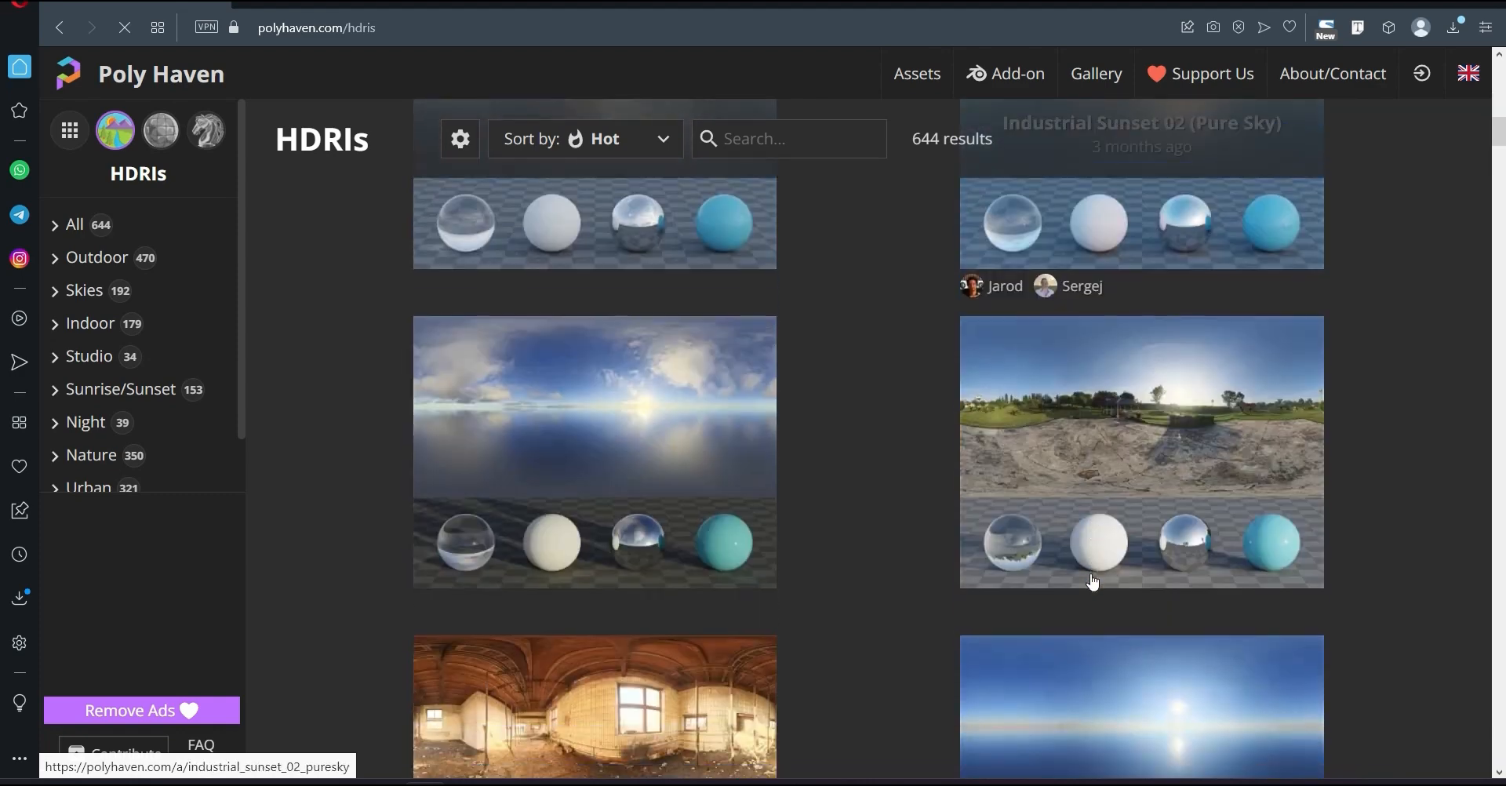
scroll(1092, 582, down, 12)
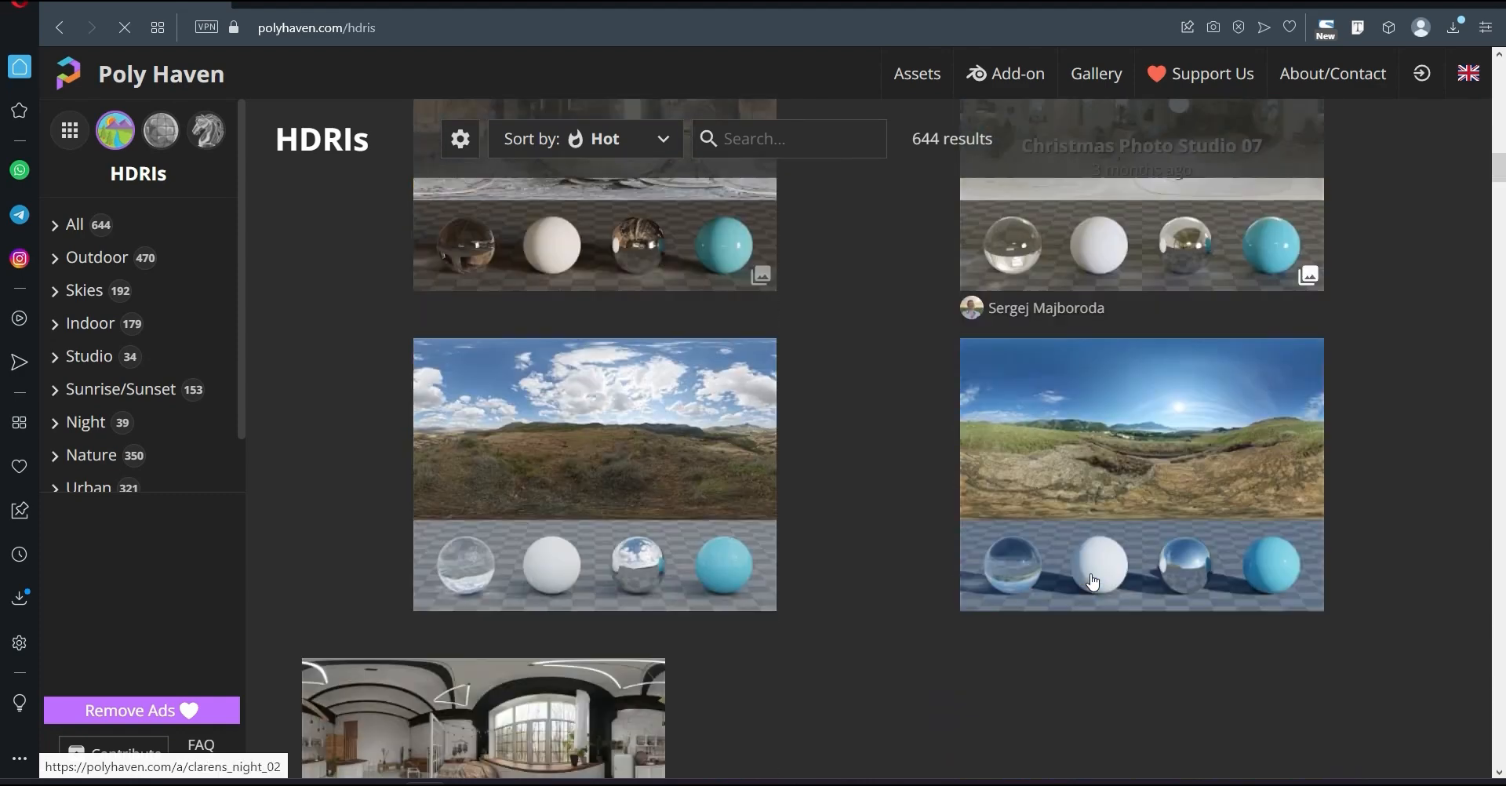
scroll(1092, 582, down, 10)
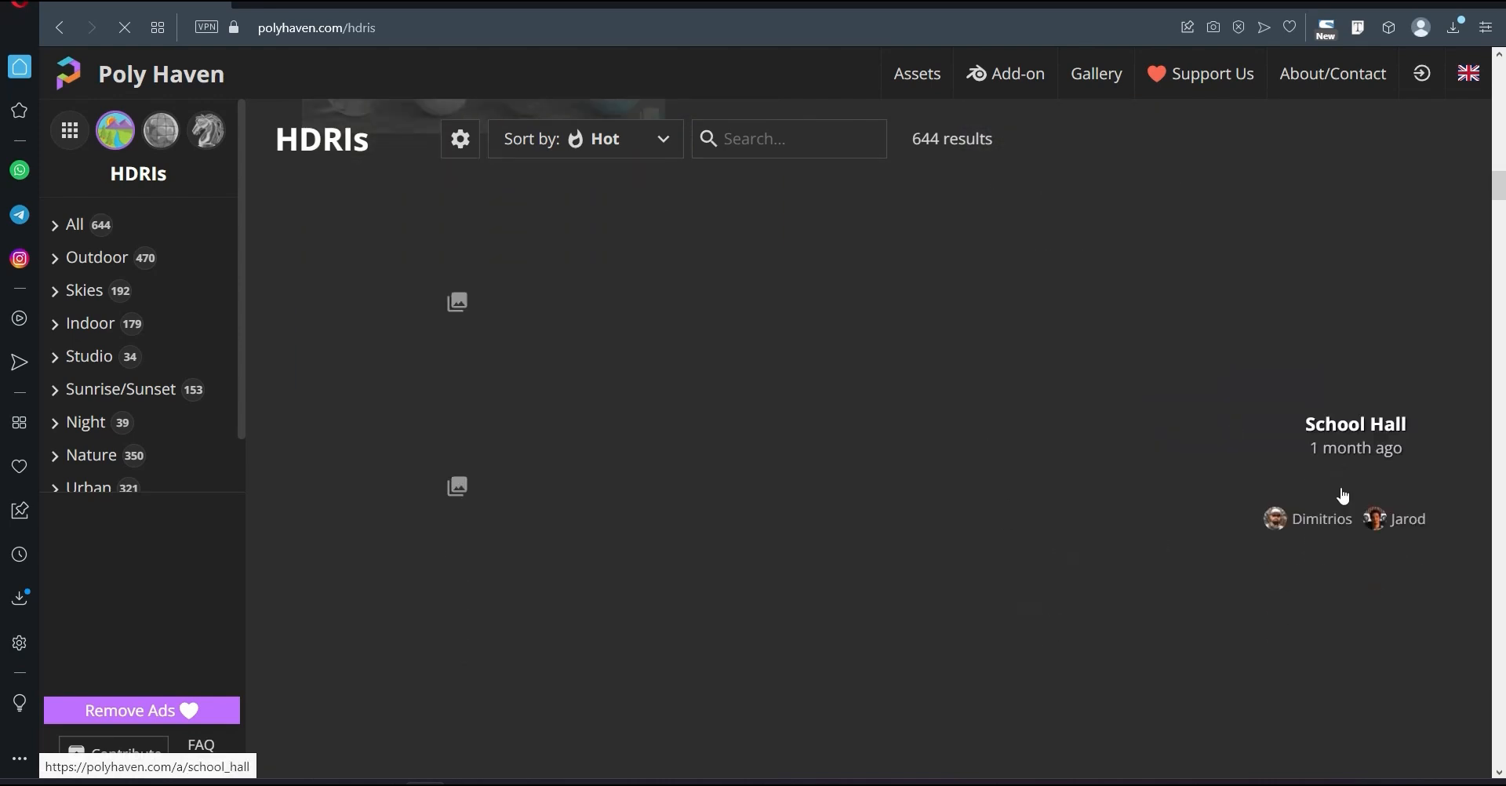
scroll(1197, 513, up, 6)
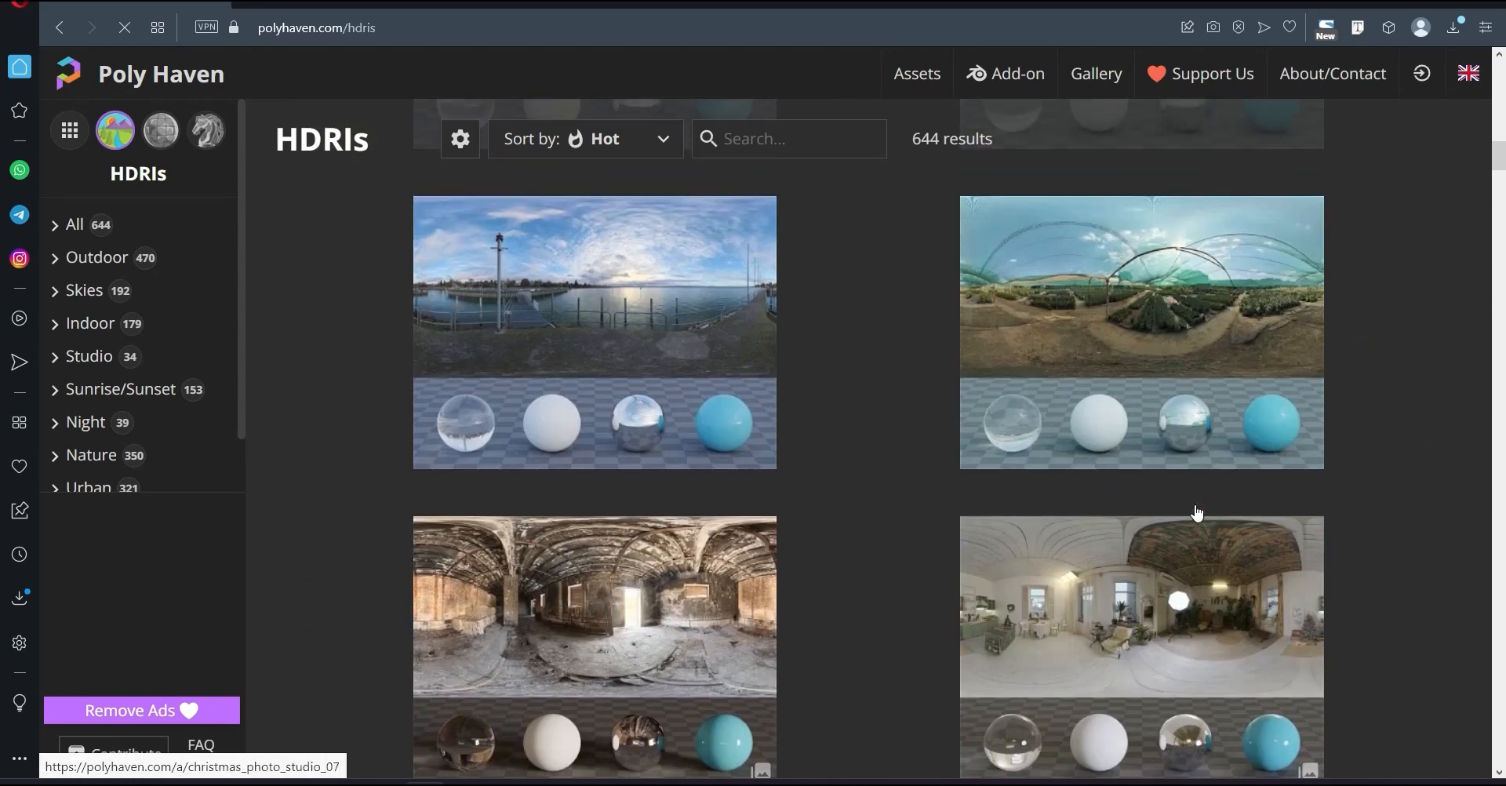
scroll(1197, 513, down, 10)
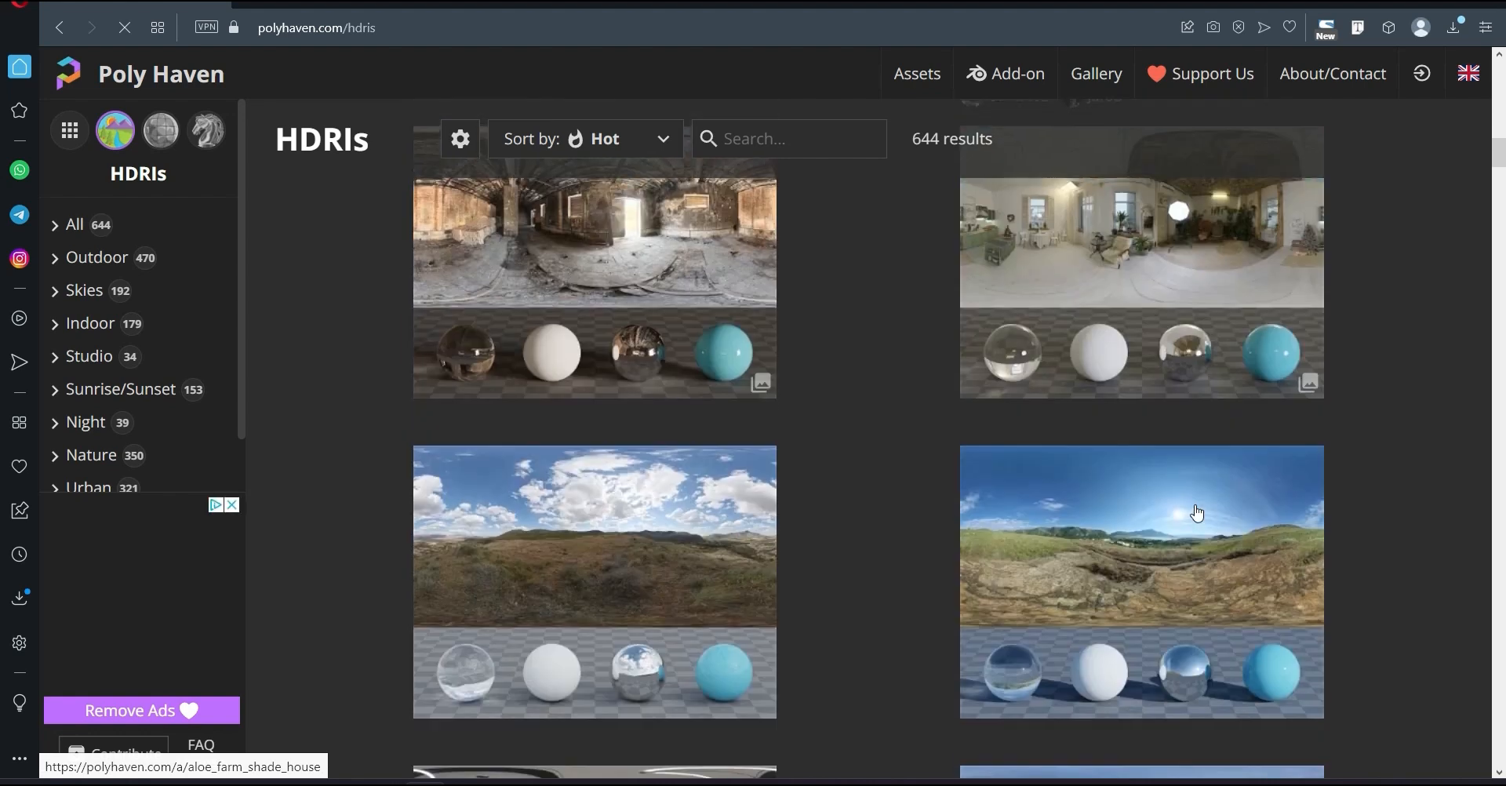
scroll(1197, 513, up, 5)
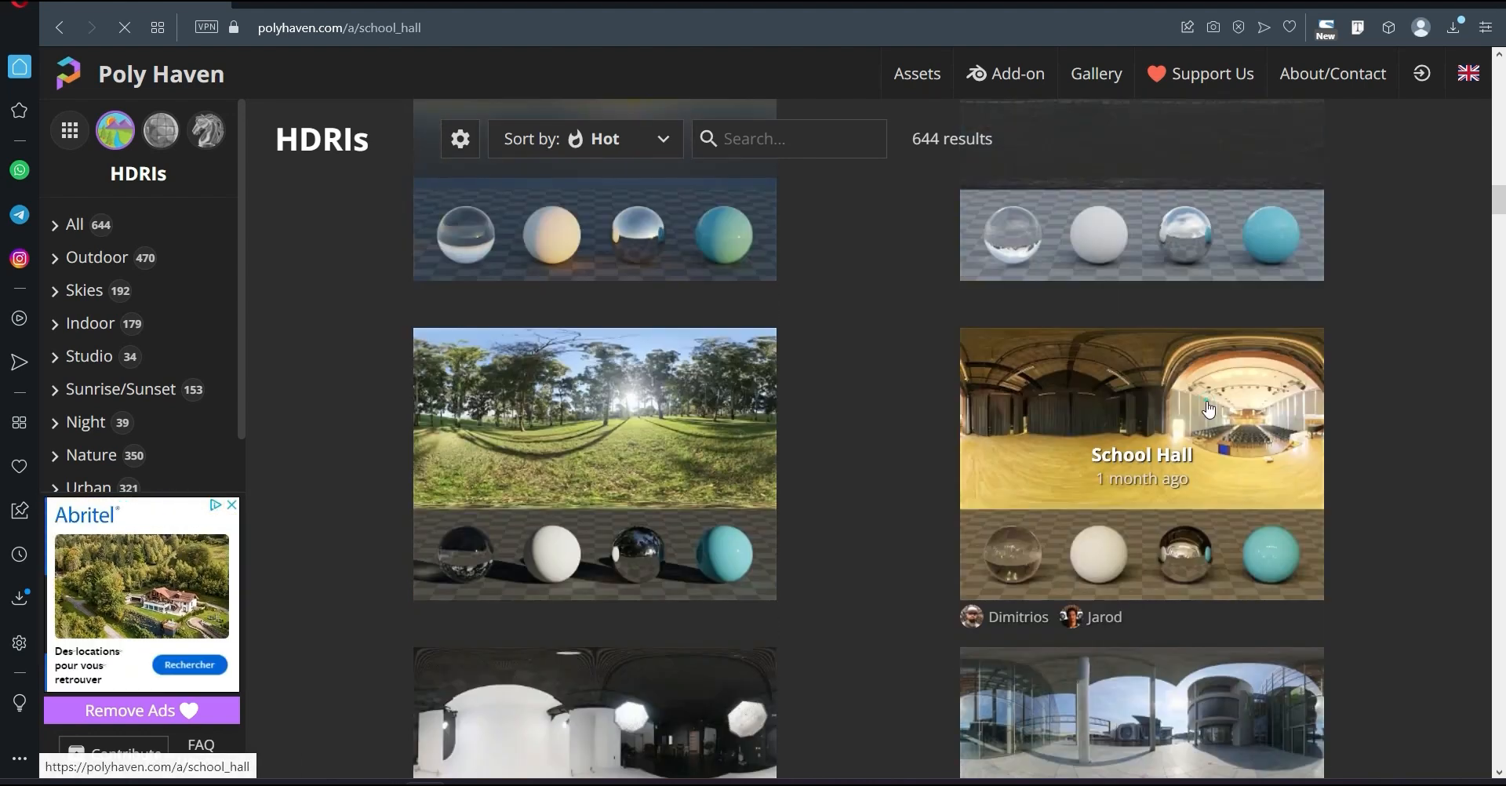
- Open the School Hall HDRI's download page and check the browser's downloads
click(1200, 487)
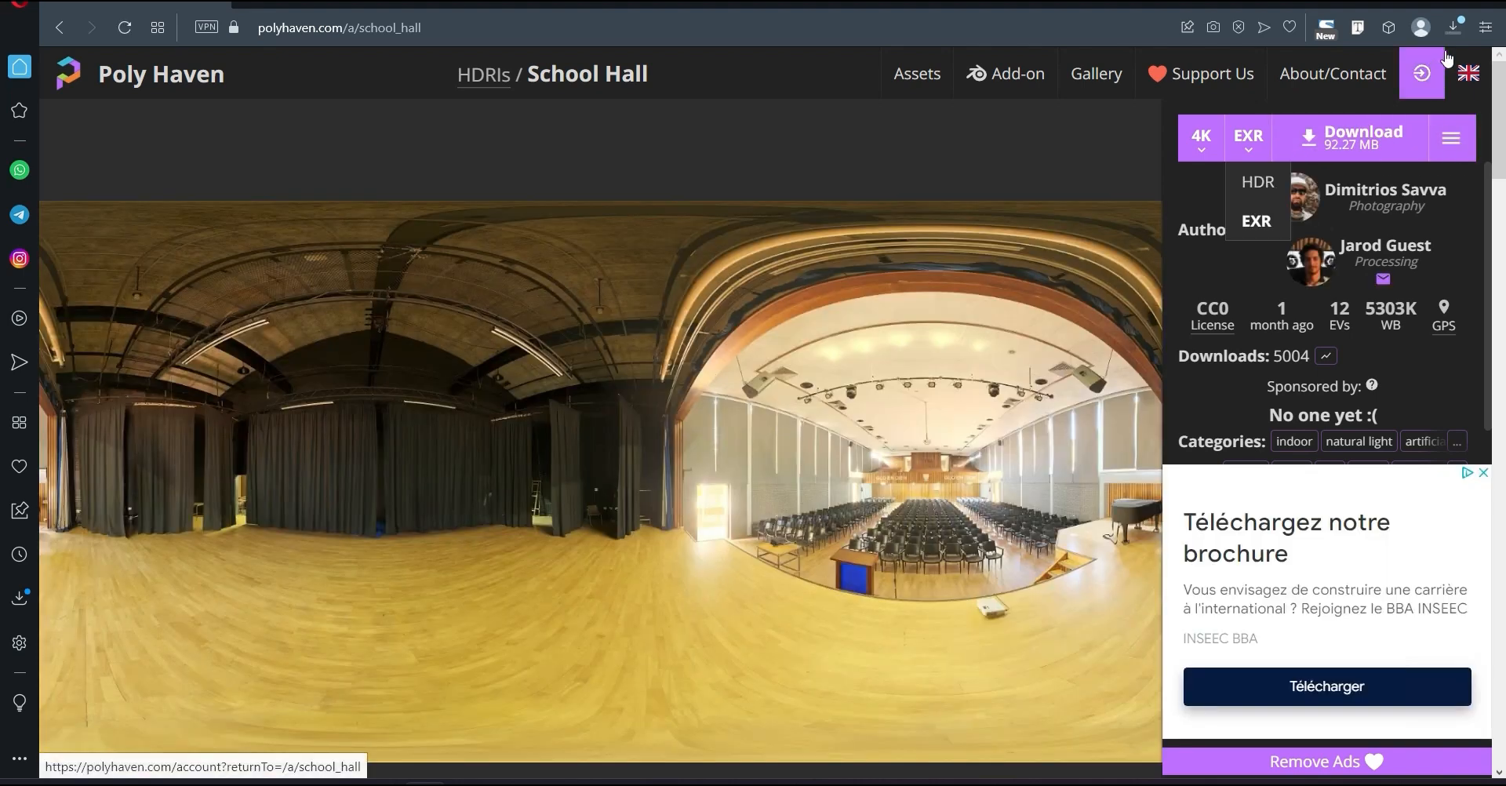
click(1449, 27)
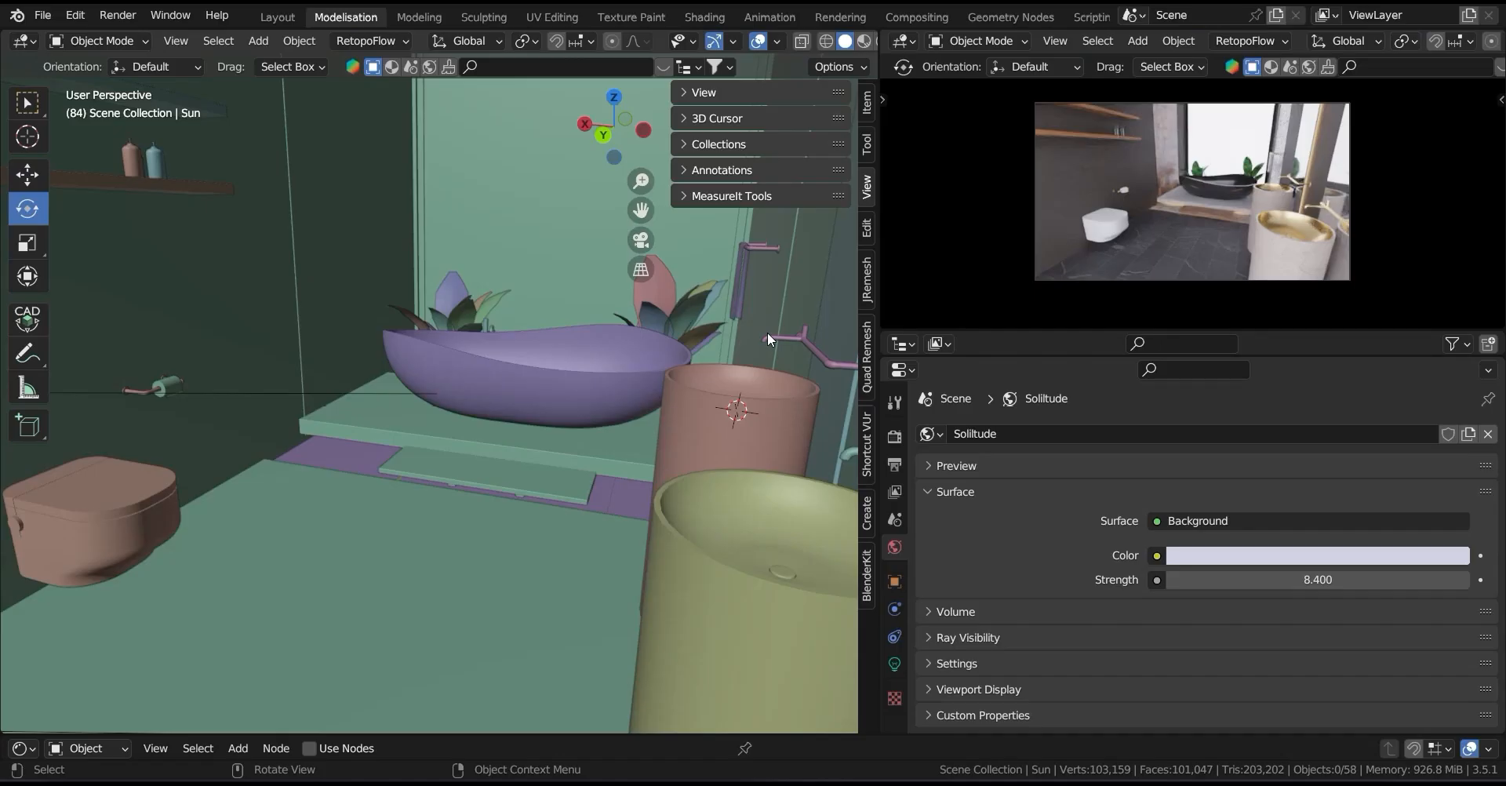
- Back in Blender, use an Environment Texture as the world color and load little_paris_eiffel_tower_4k.exr from the img folder
click(1158, 556)
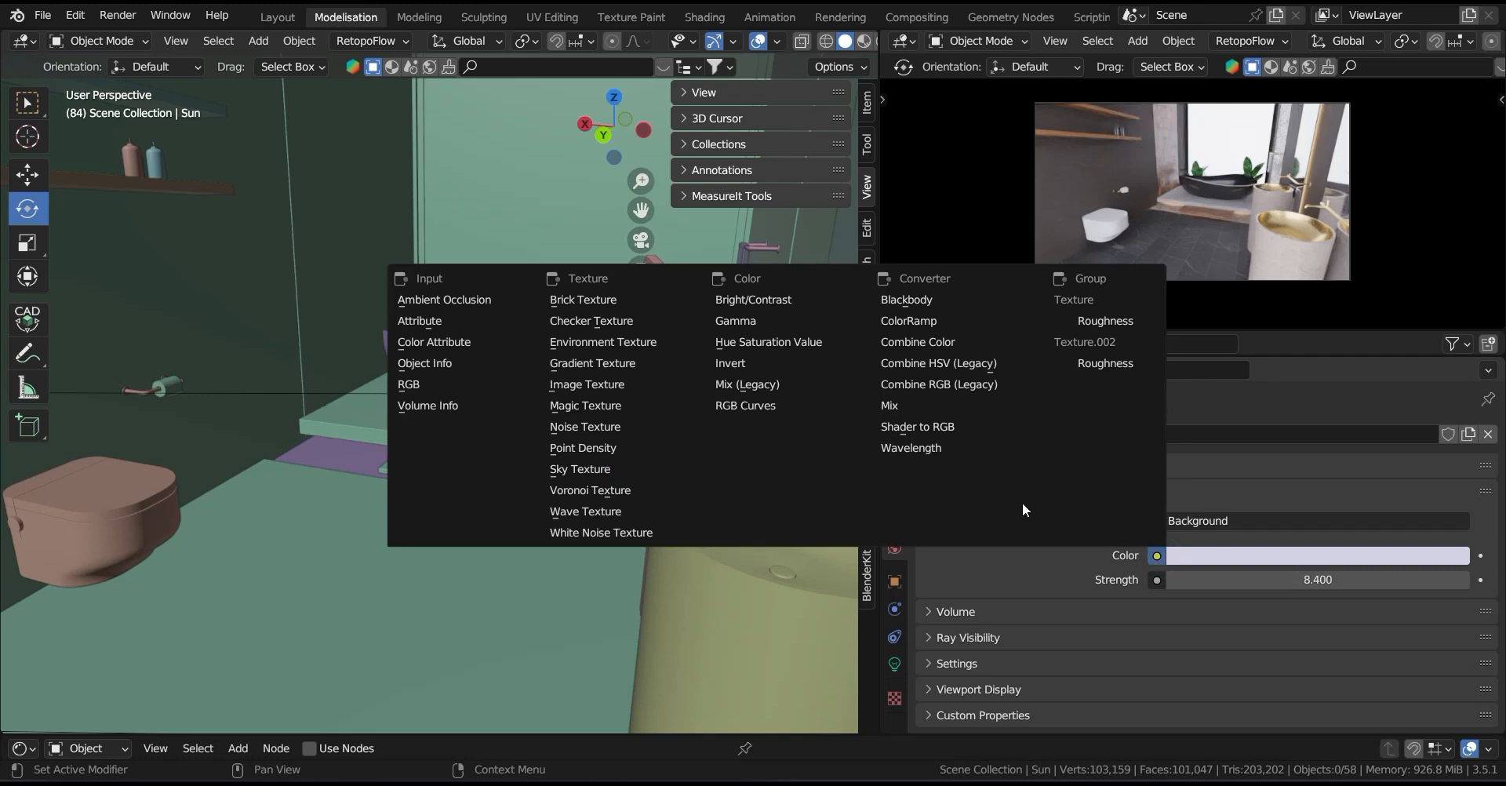
click(604, 345)
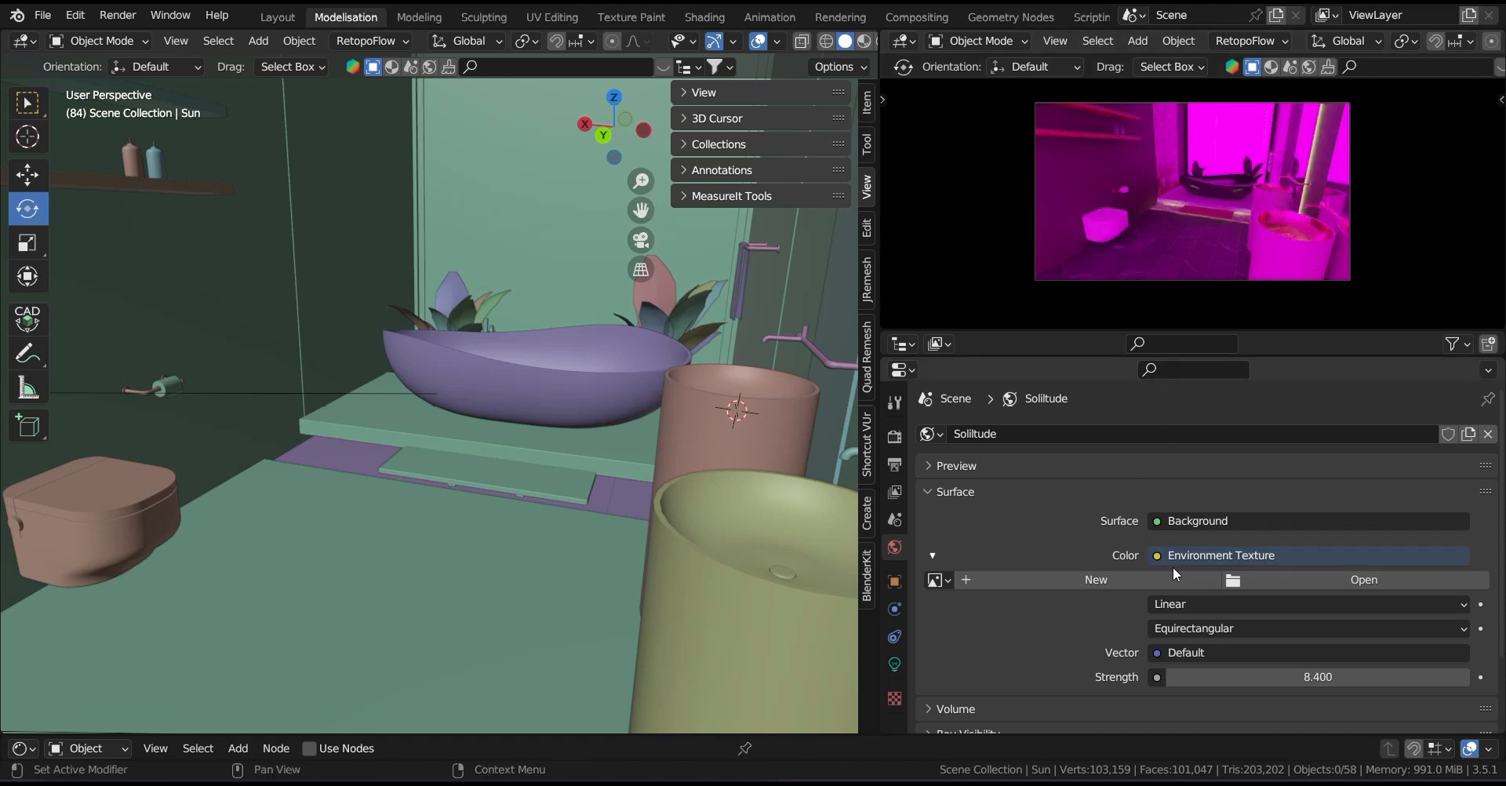
click(1335, 578)
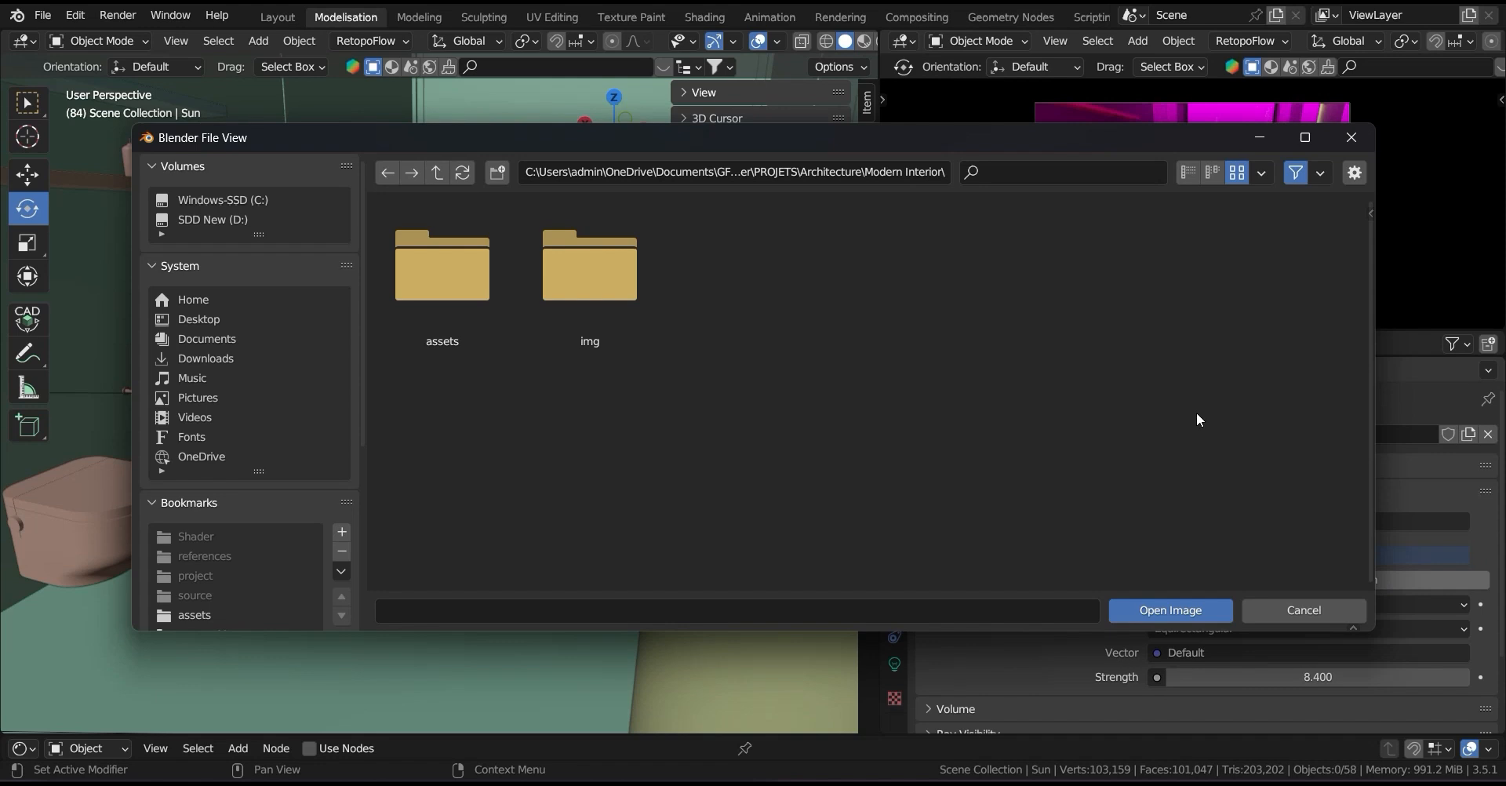
double_click(614, 285)
click(728, 172)
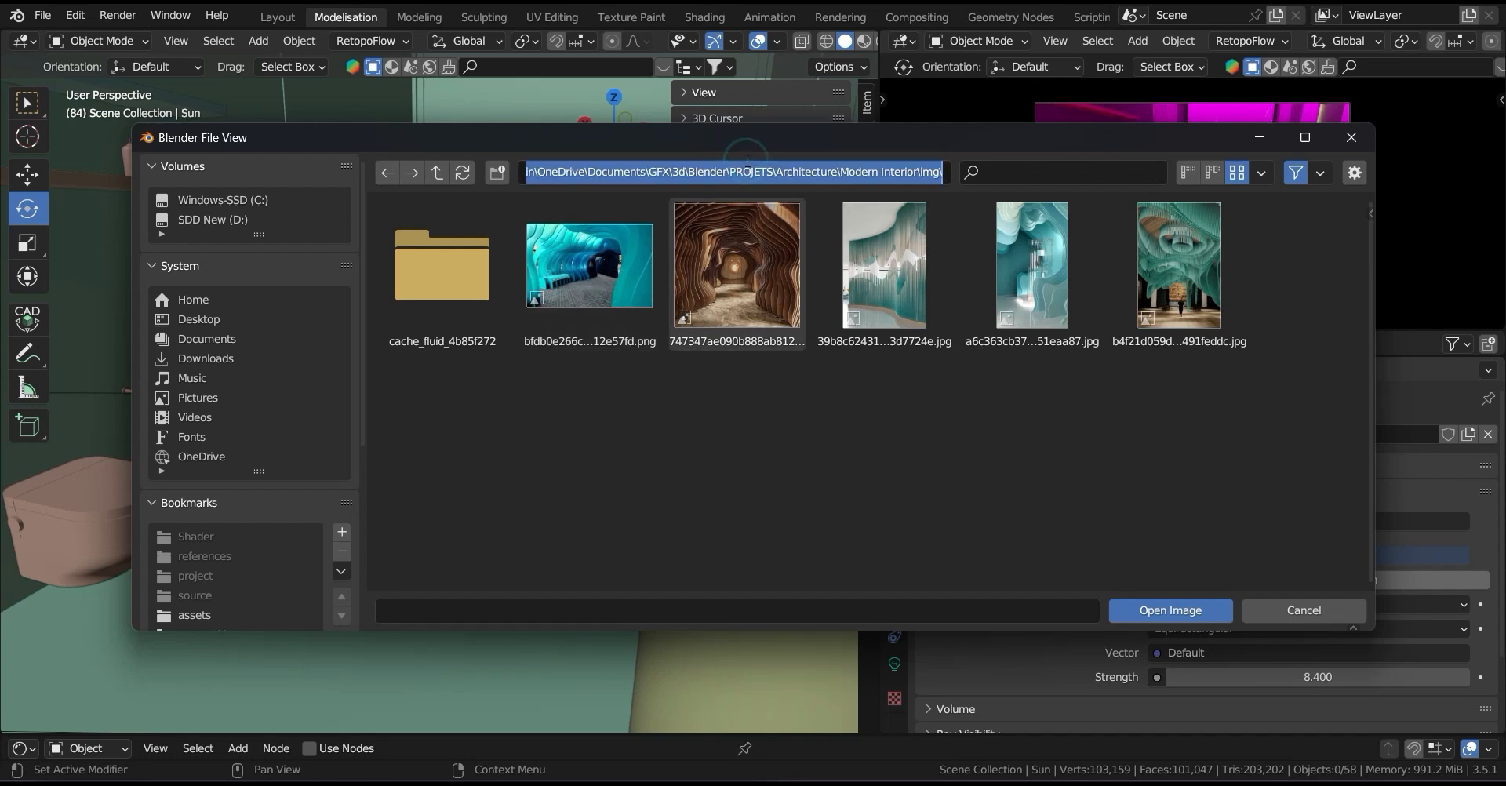
click(462, 171)
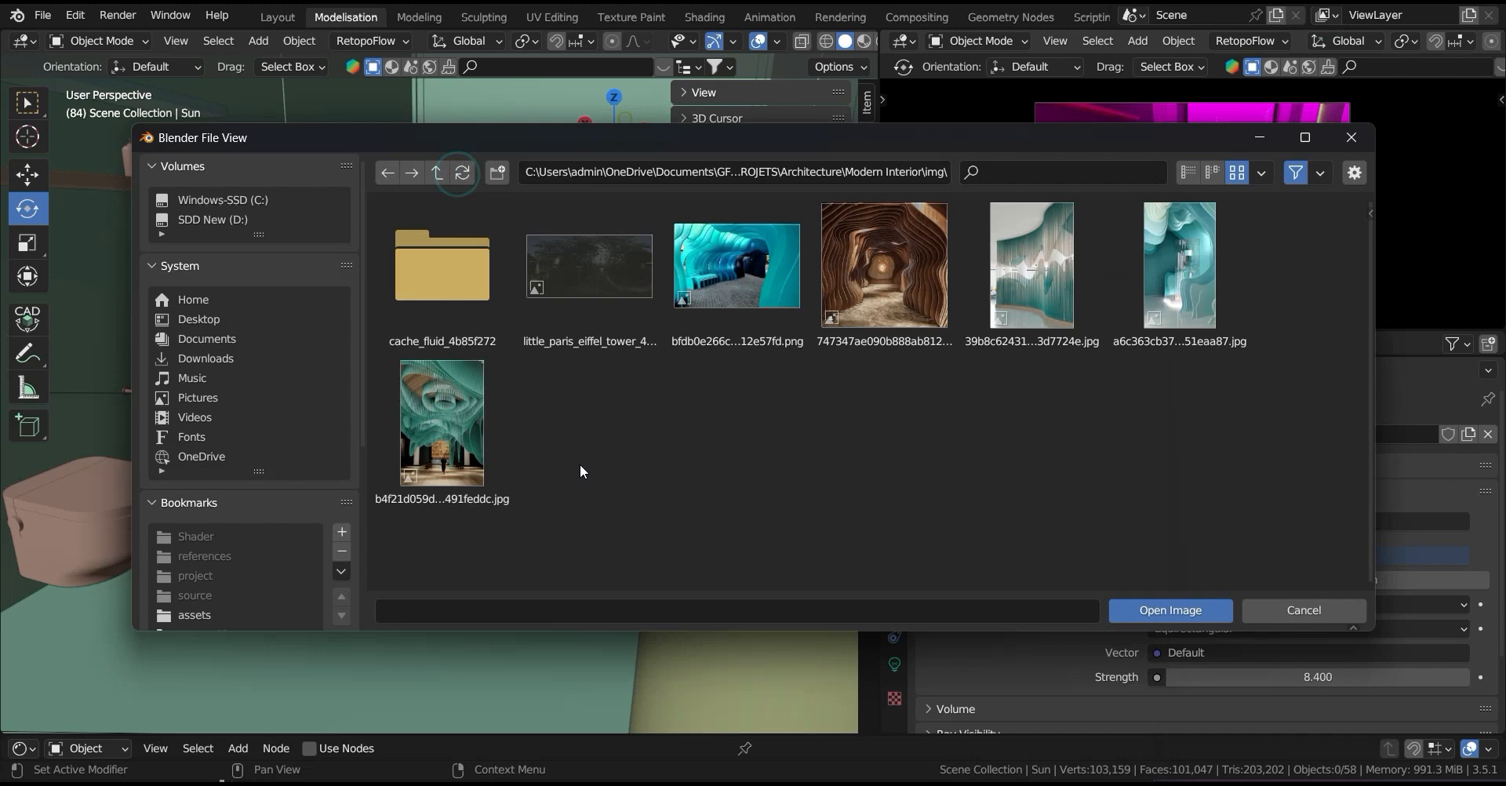
click(614, 266)
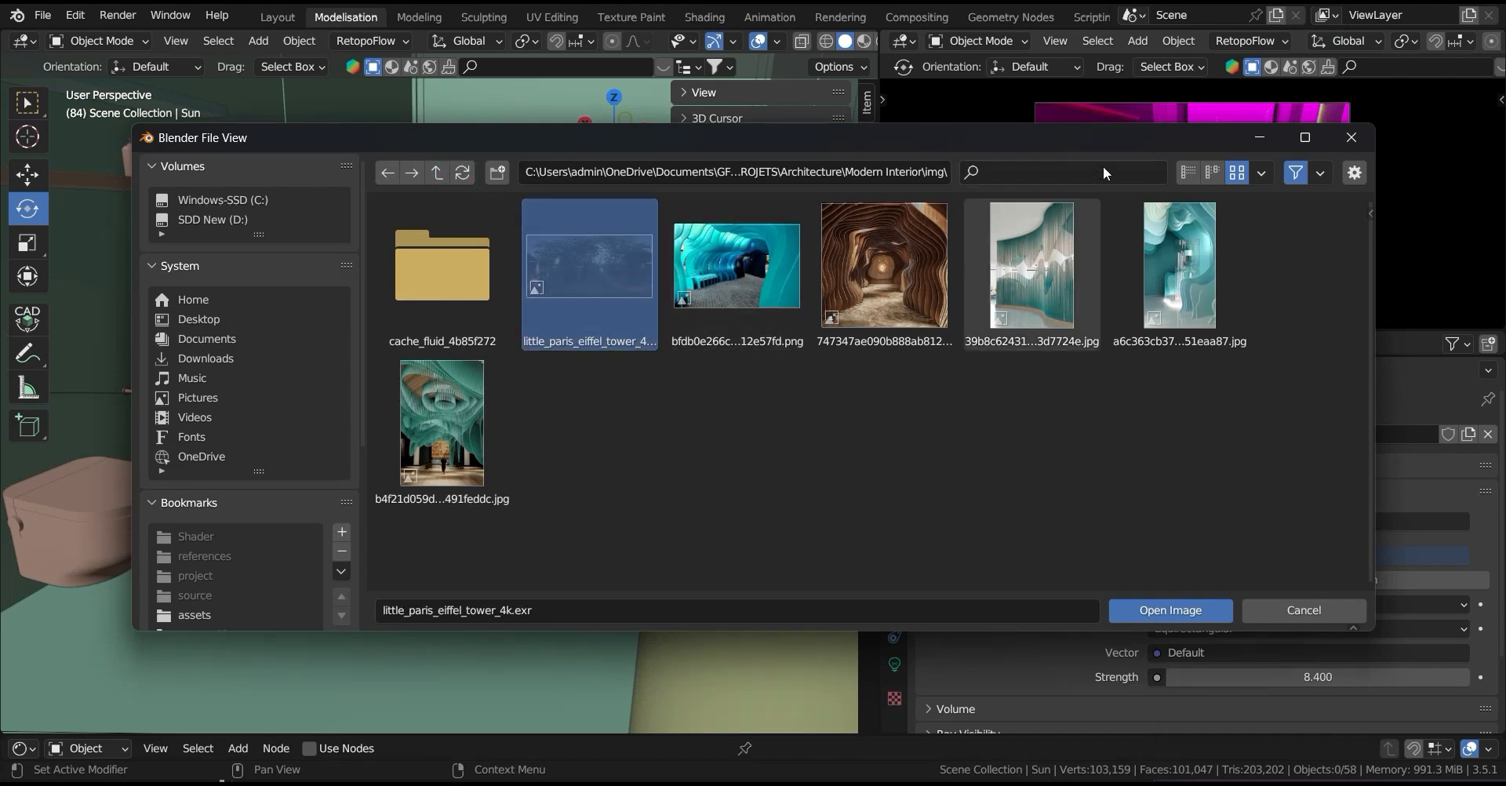
click(1186, 173)
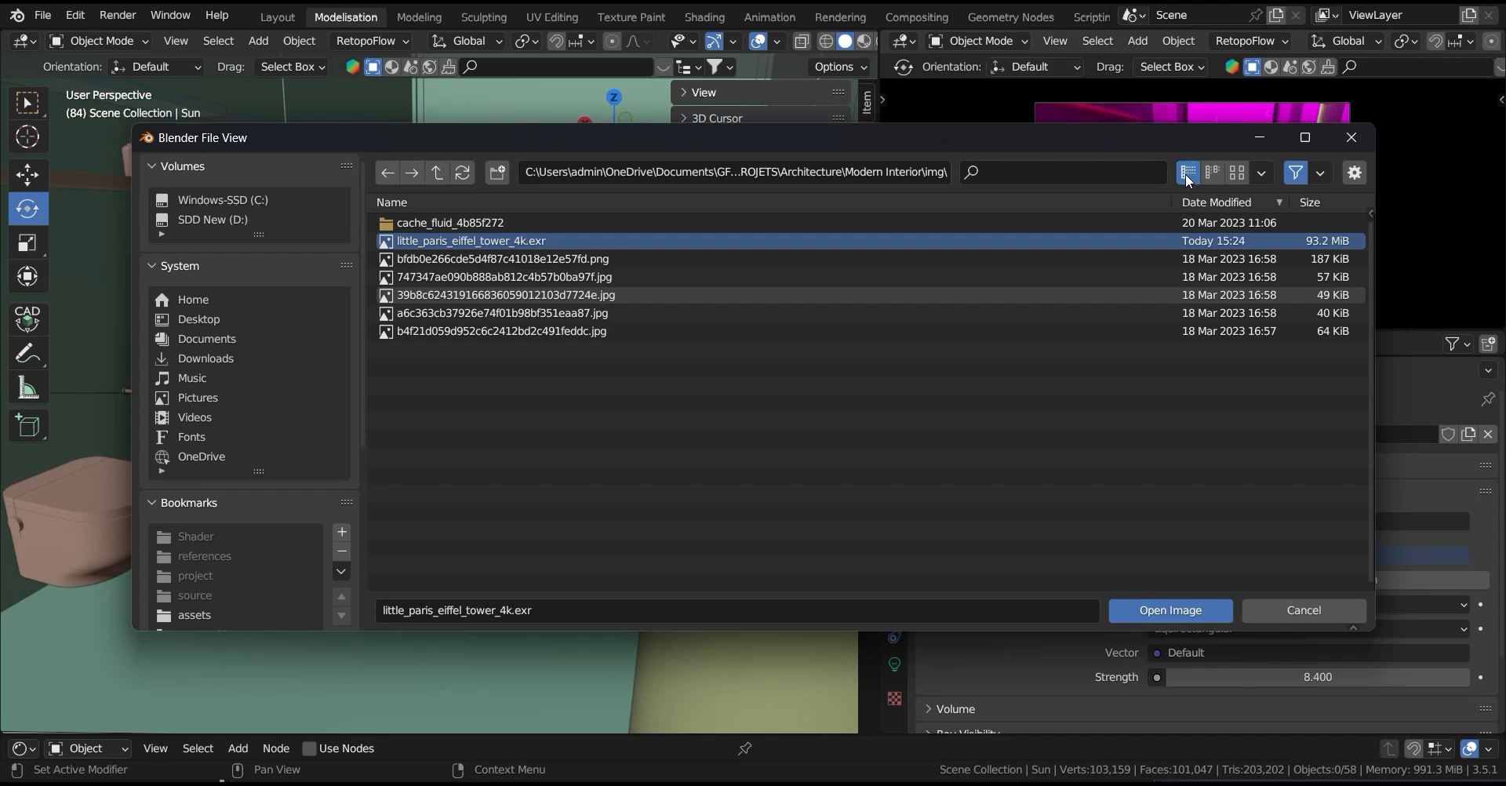
click(1236, 176)
click(1164, 605)
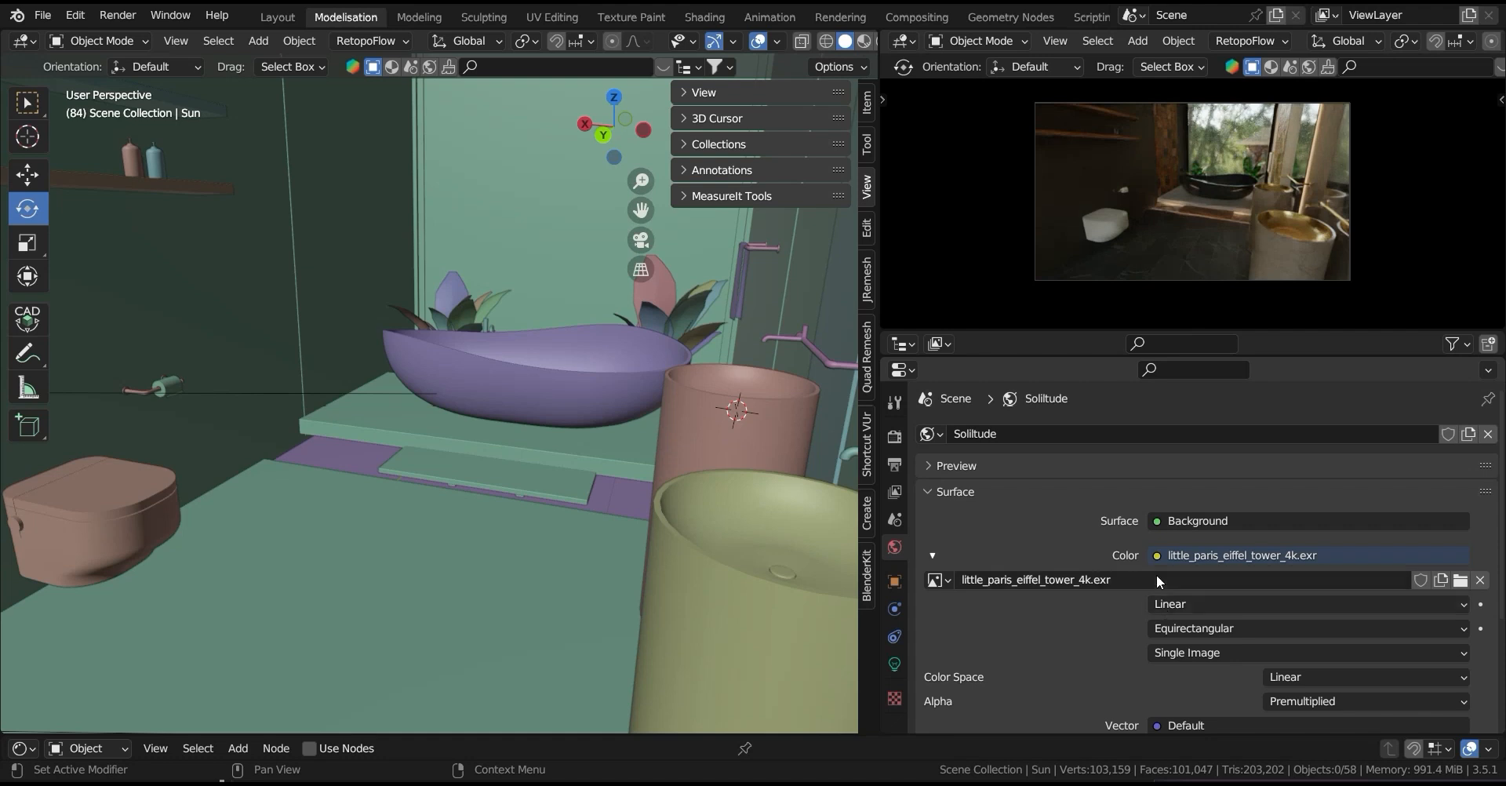
- Set the world background's strength to 20.9
scroll(1156, 574, down, 3)
drag(1304, 655, 1384, 656)
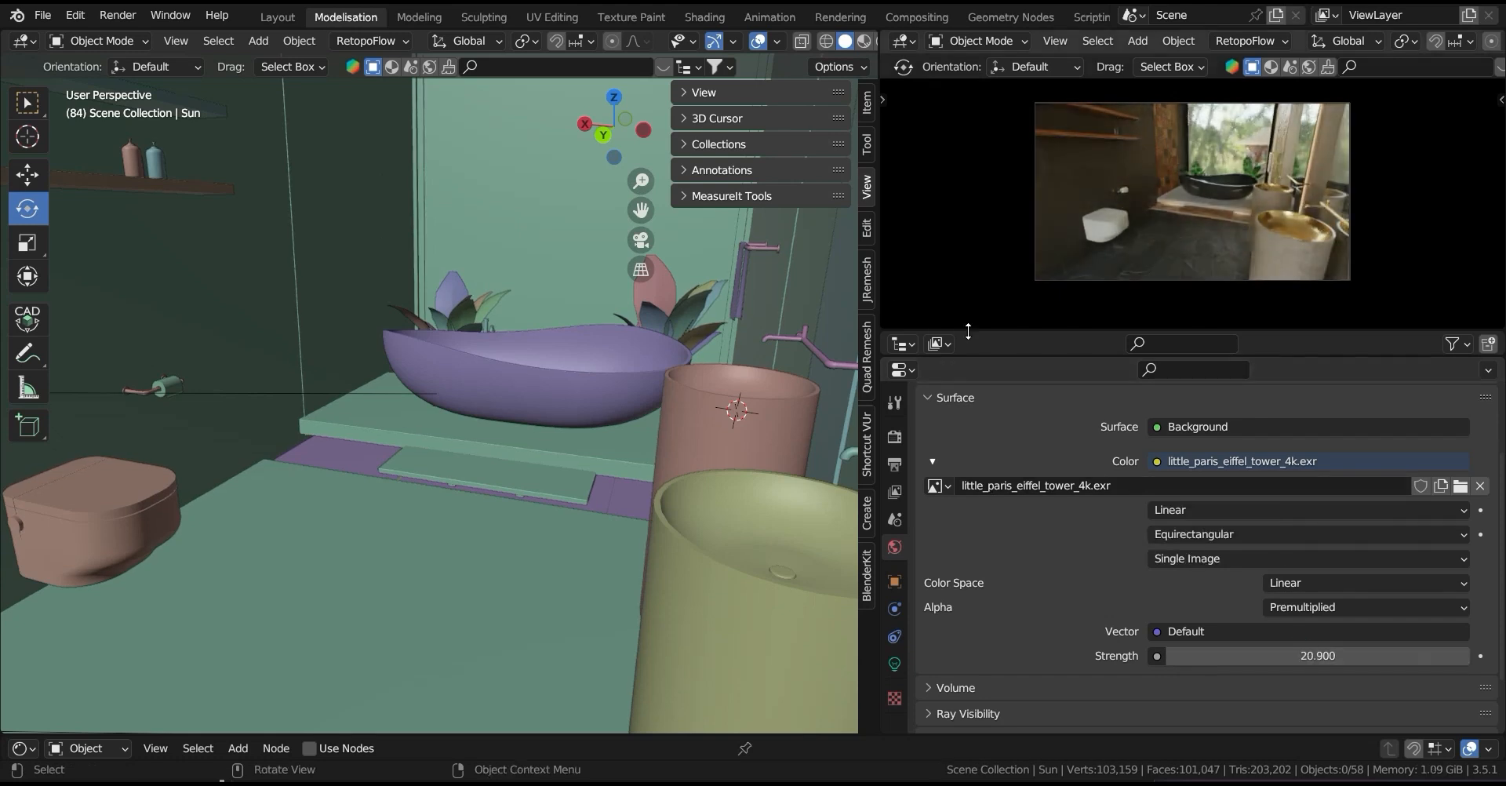
- Enlarge the outliner, expand the LIGHTS2 collection and make it visible in the viewport
drag(990, 358, 990, 739)
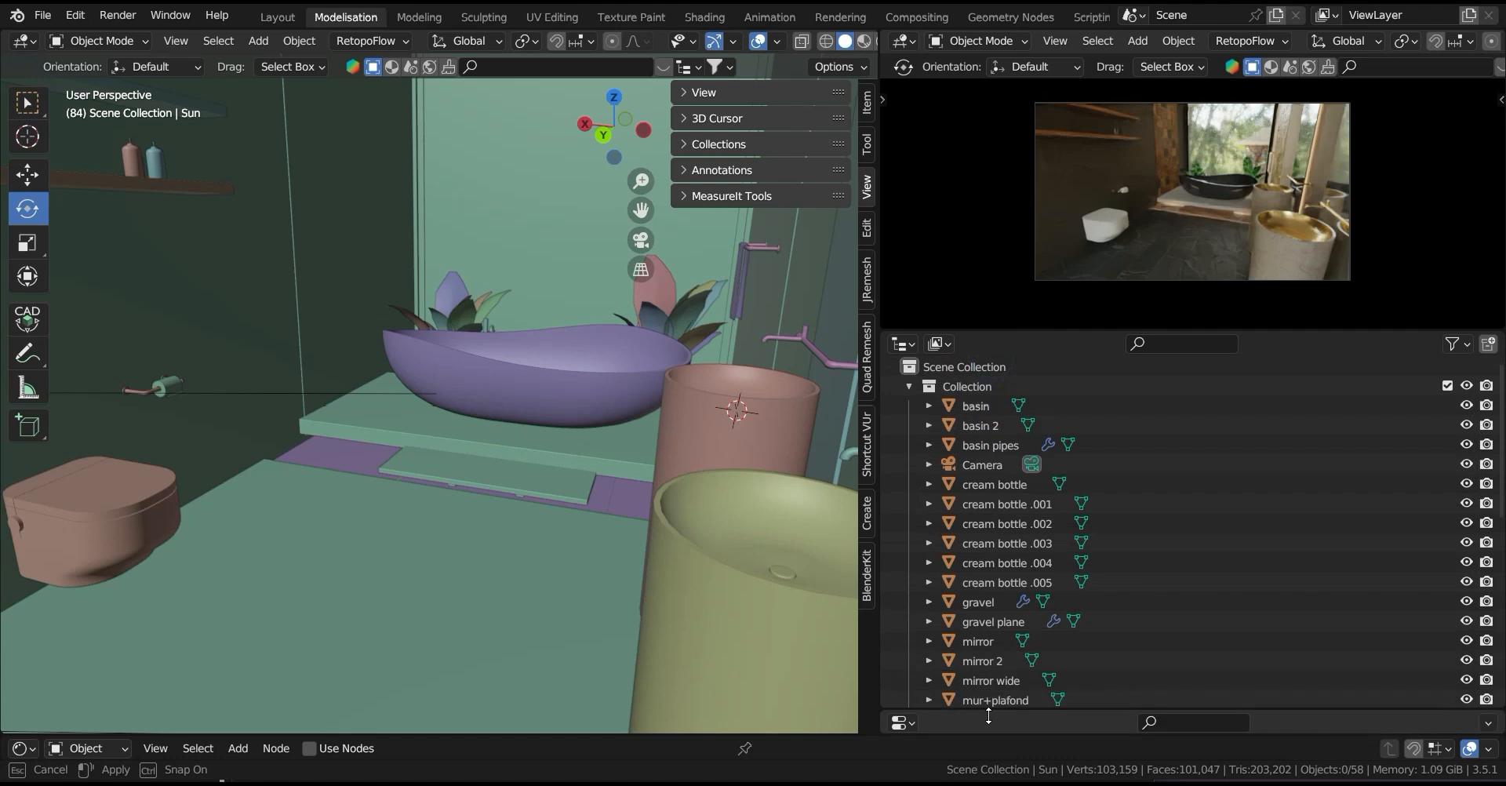
scroll(996, 460, down, 4)
scroll(995, 459, down, 6)
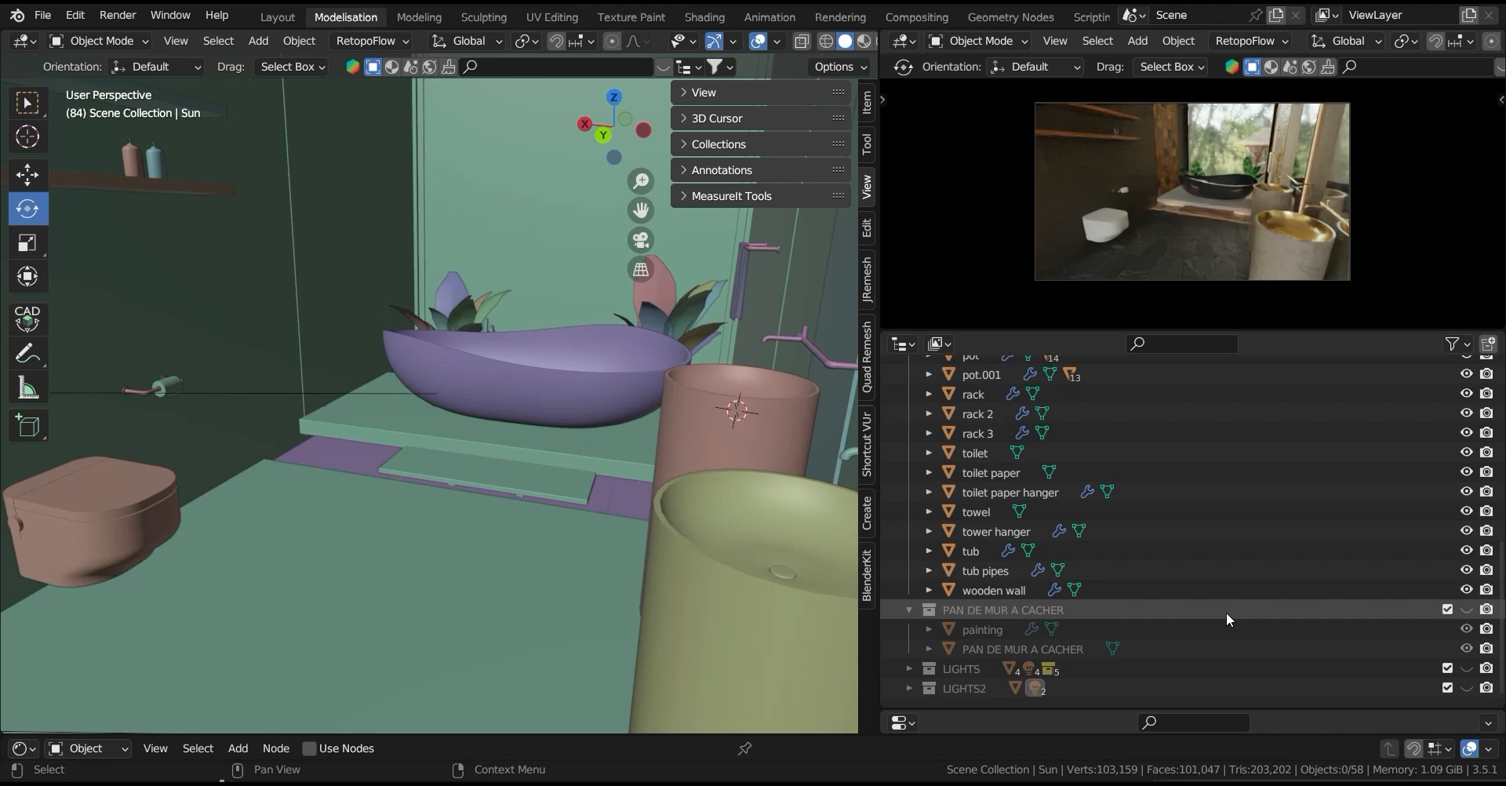
click(910, 688)
scroll(965, 671, down, 2)
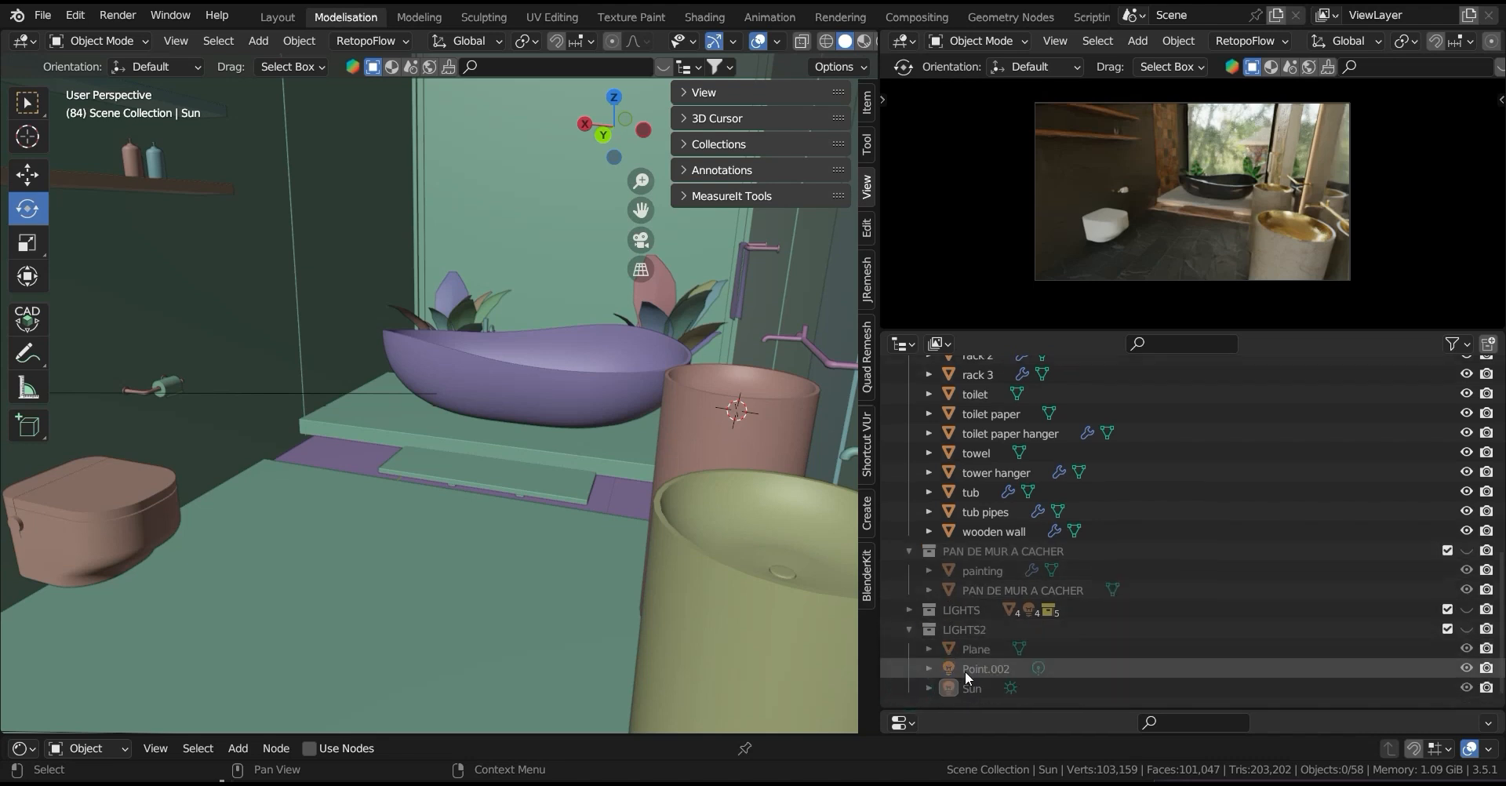
click(1463, 630)
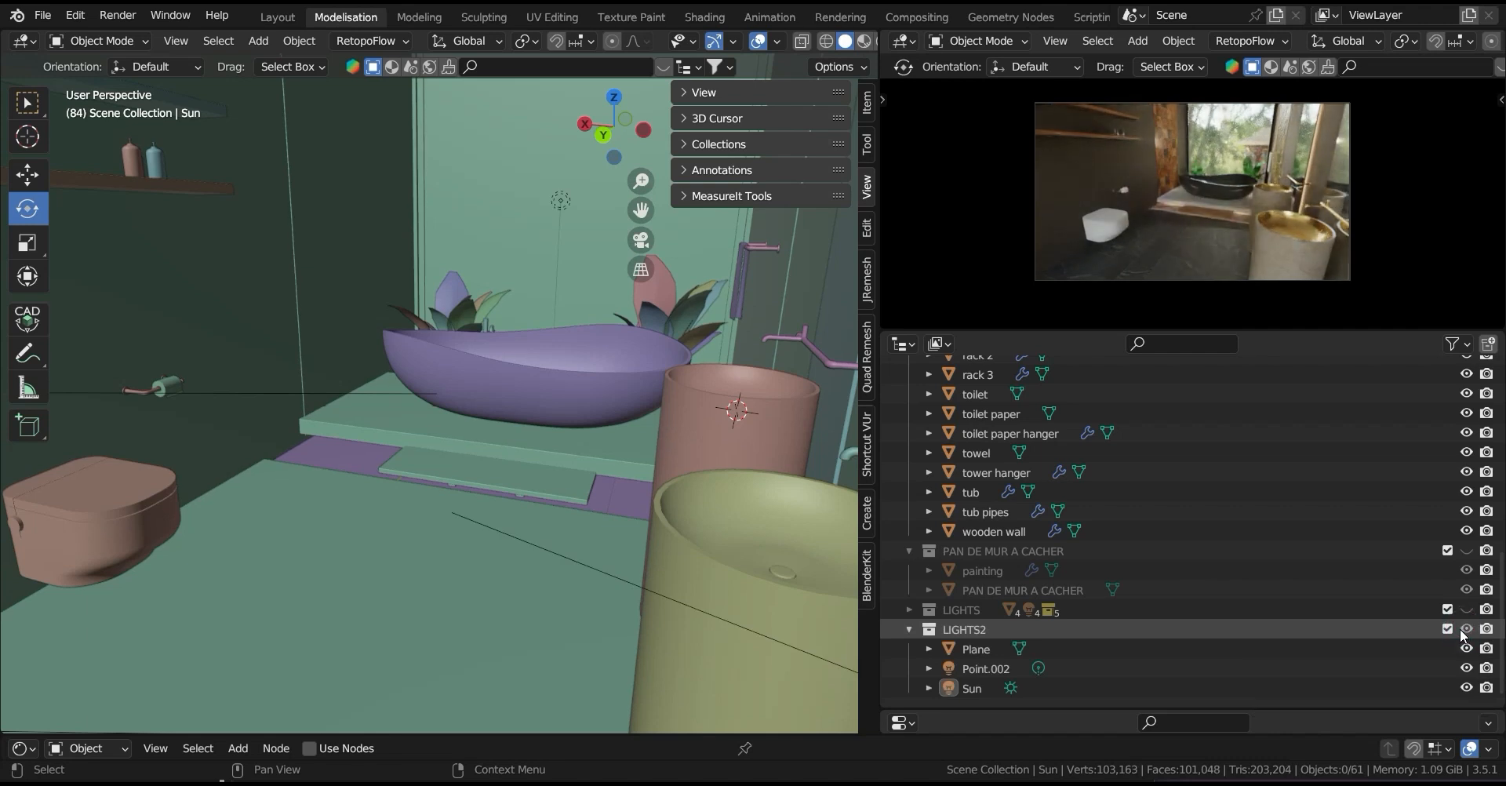
- Select the Sun light outside the room and rotate it about 1.92° around the global Z axis
scroll(475, 483, down, 6)
middle_drag(475, 482, 454, 492)
click(471, 429)
middle_drag(474, 427, 596, 415)
scroll(723, 382, down, 4)
click(722, 383)
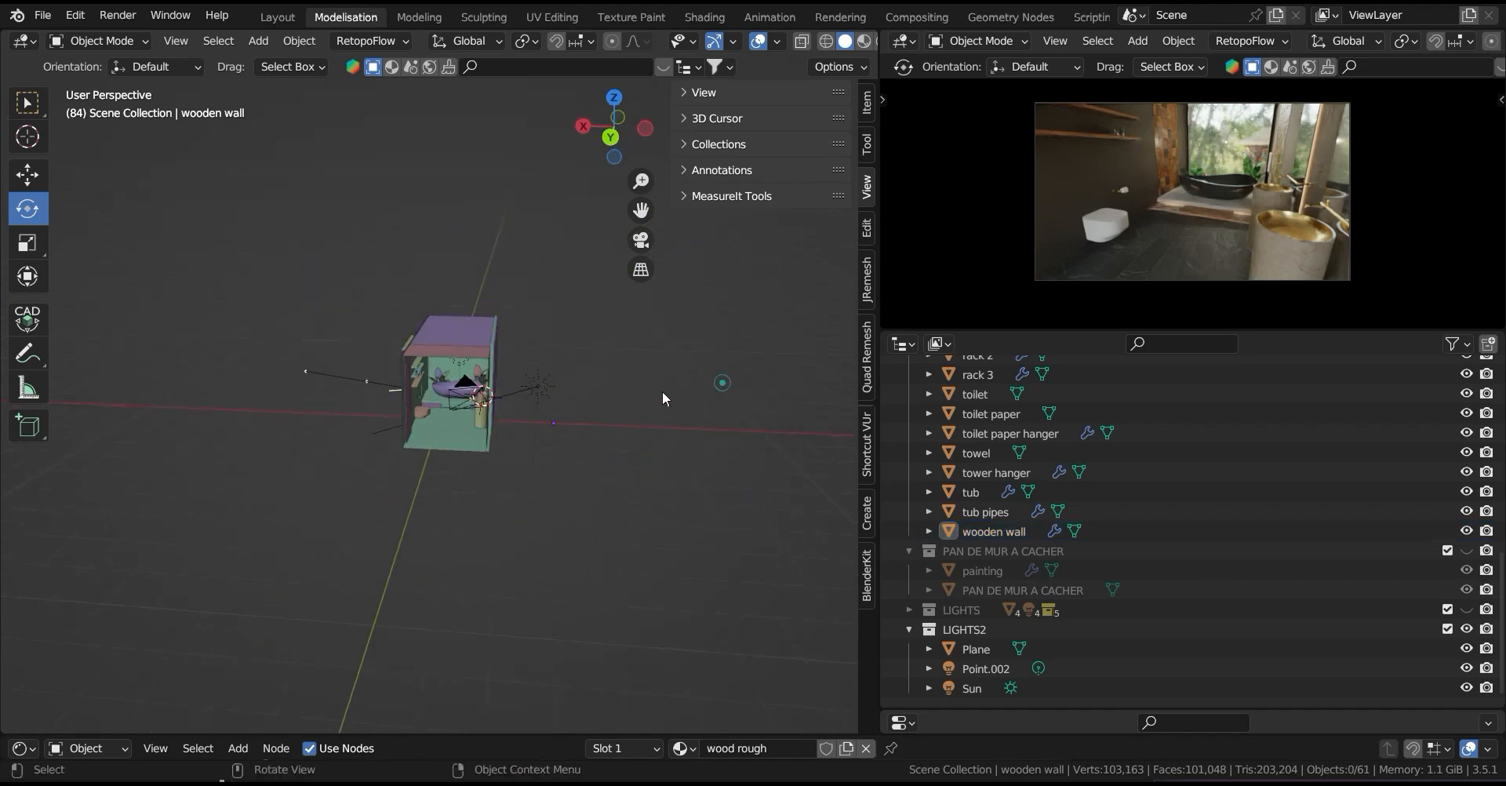
click(545, 382)
scroll(547, 386, up, 4)
drag(695, 394, 712, 425)
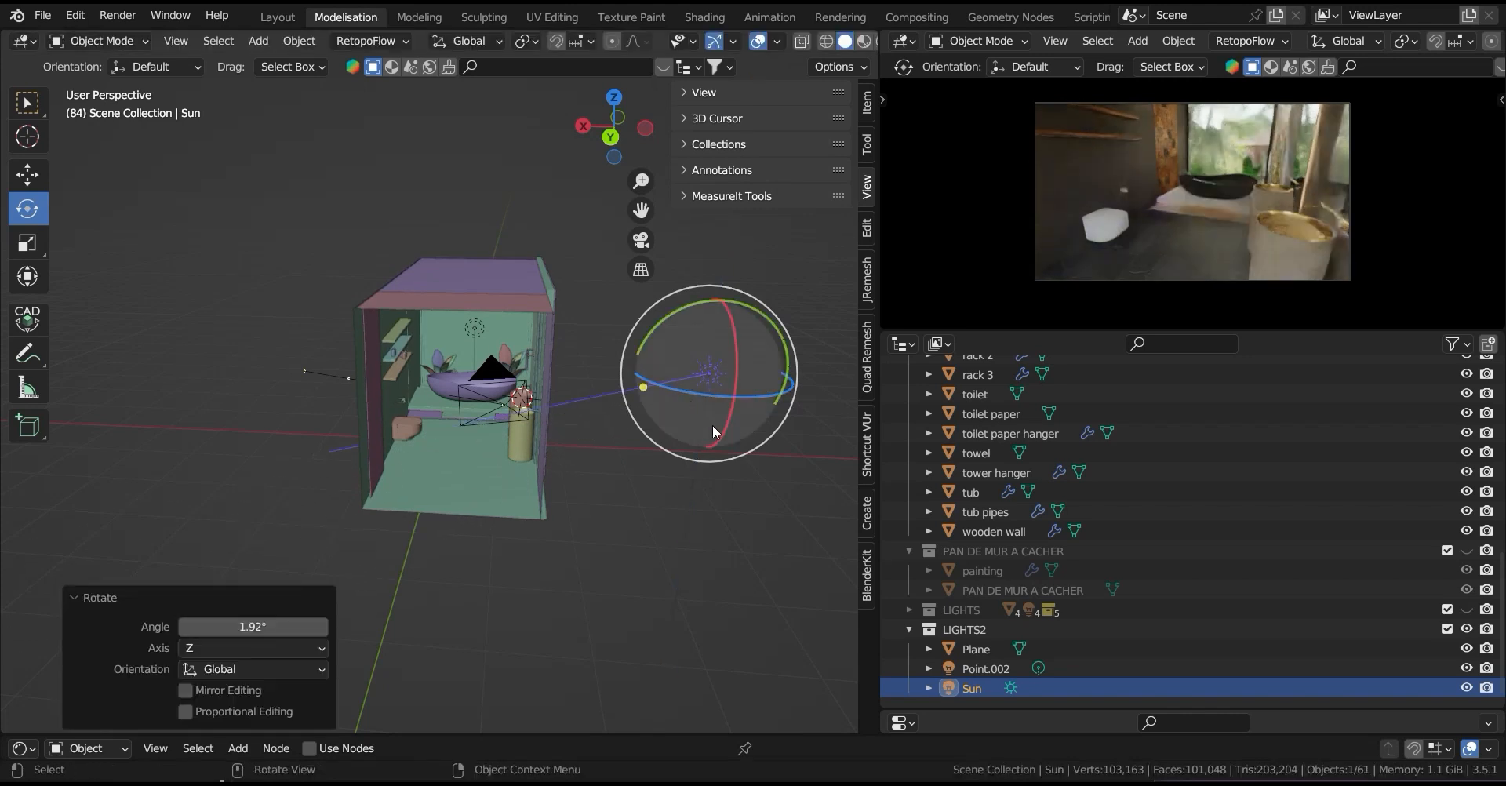
- Set the Sun light's strength to 2.95 and its color to light blue with hue 0.613, saturation 0.478 and value 0.871
drag(1009, 709, 1011, 405)
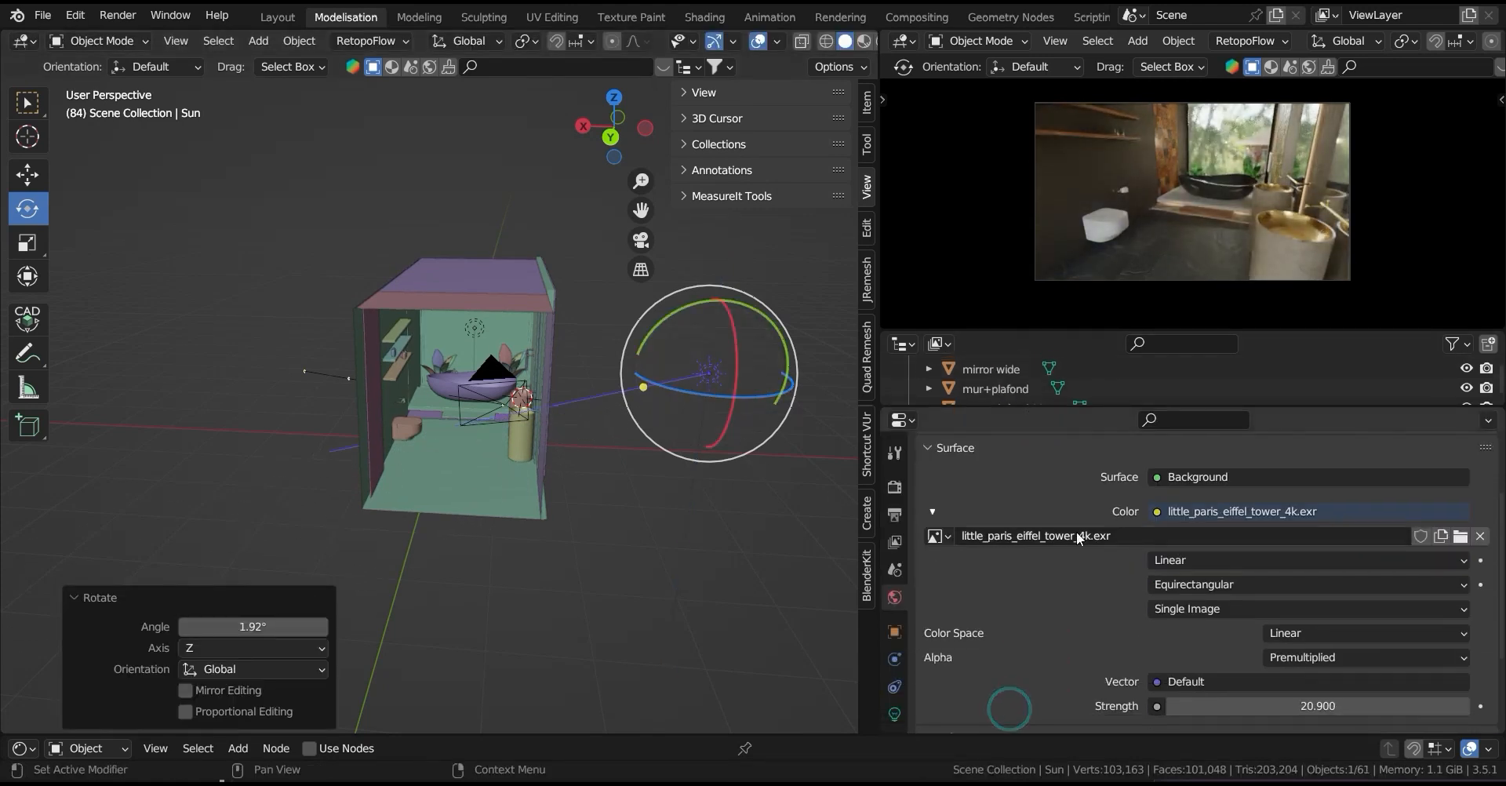
click(894, 714)
scroll(1192, 581, up, 1)
drag(1309, 554, 1348, 554)
click(1271, 531)
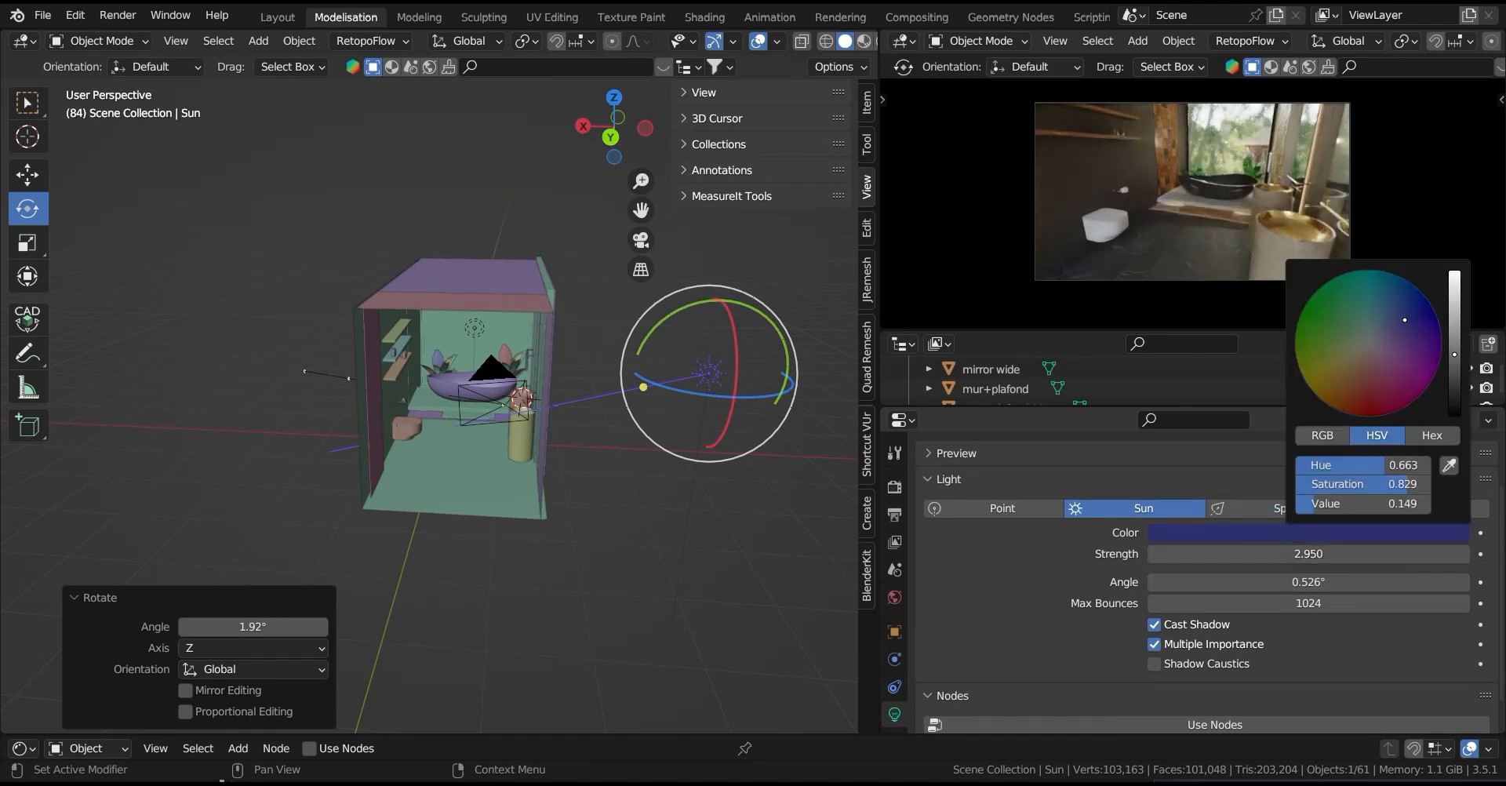
drag(1454, 324, 1453, 284)
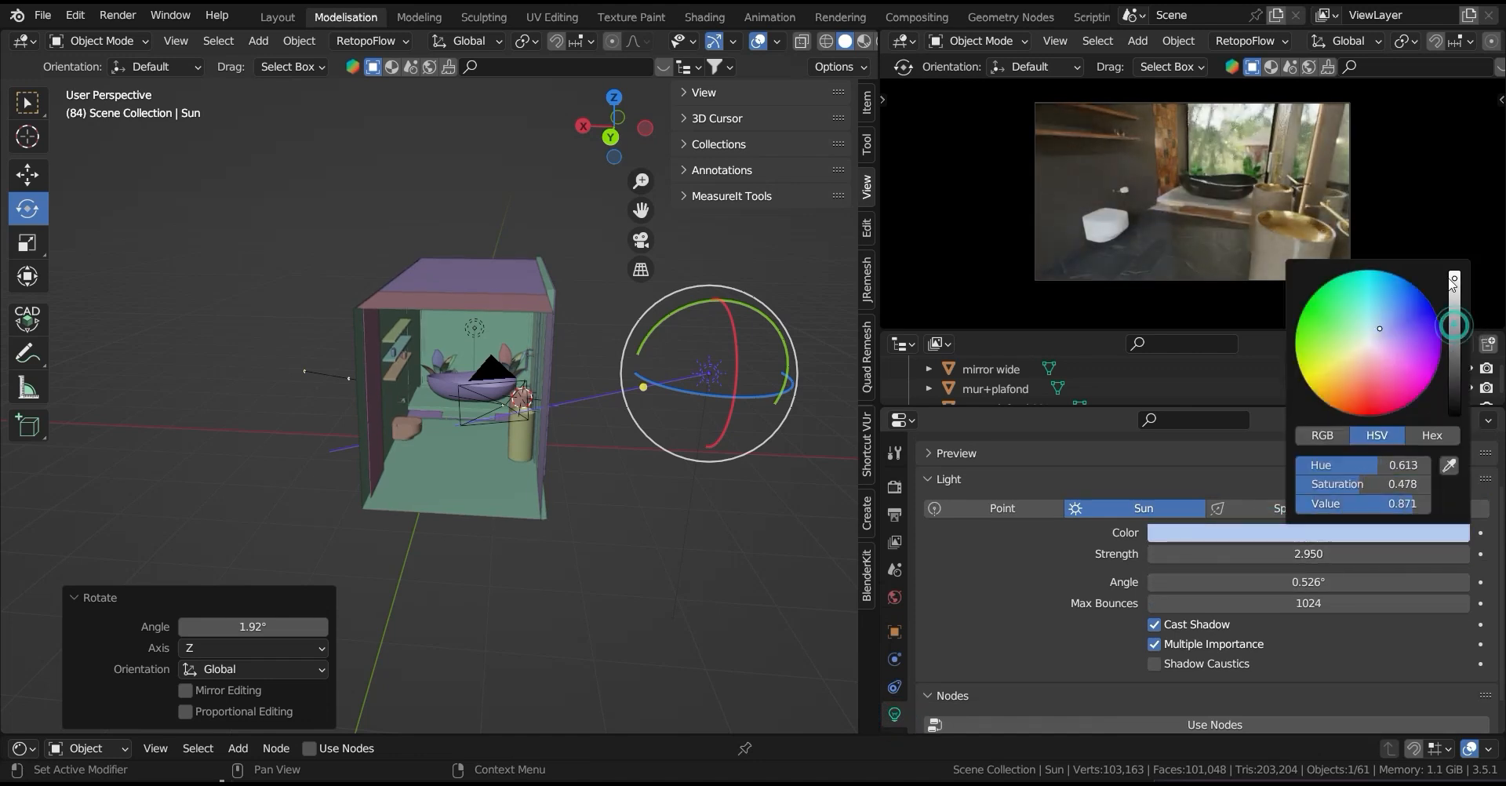
- Rotate the Sun about 1.03° around global Z and reorient it with a trackball rotation of about 9.74° and -41.8°
key(r)
key(z)
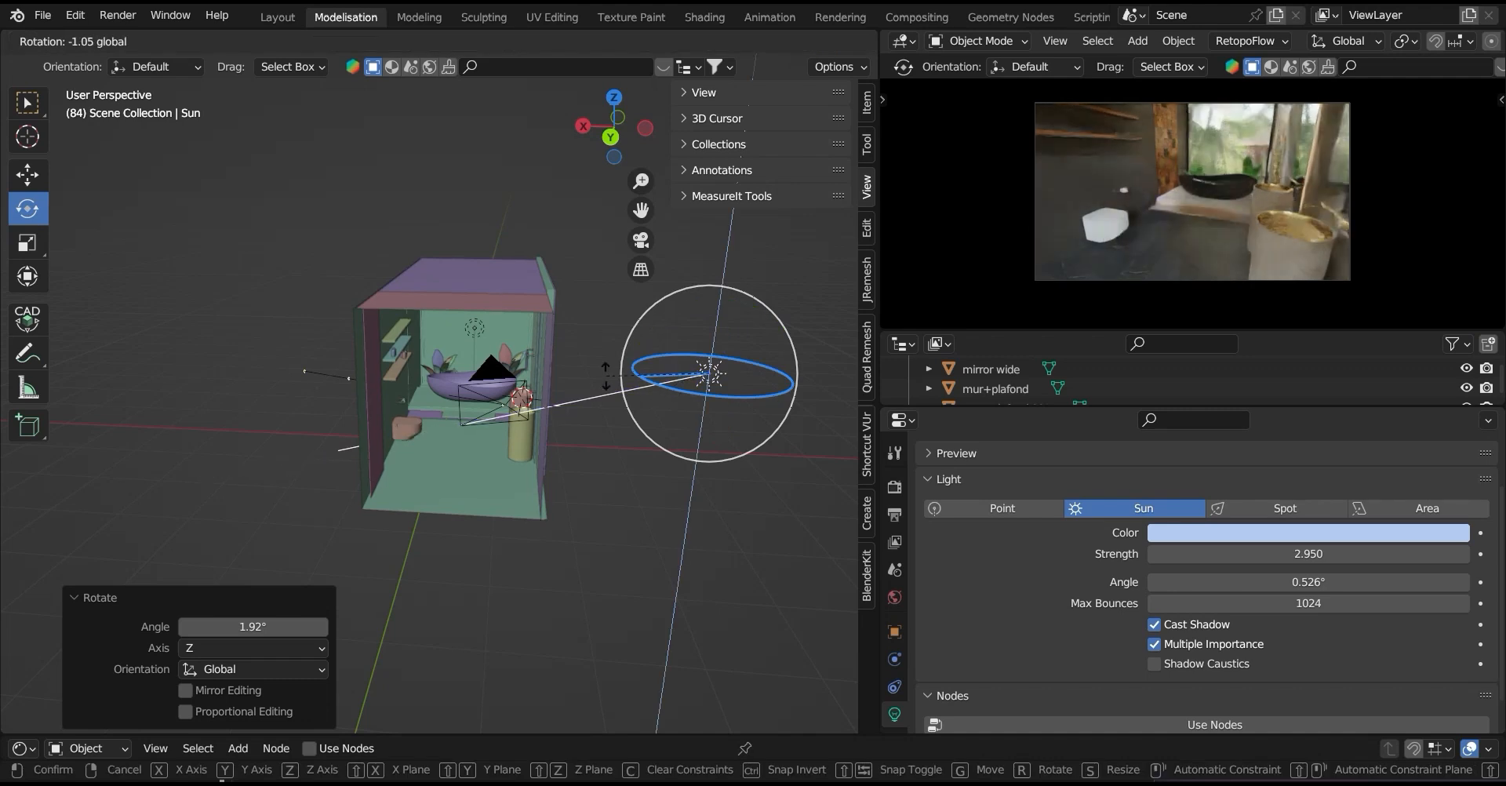
click(608, 392)
scroll(1150, 237, up, 3)
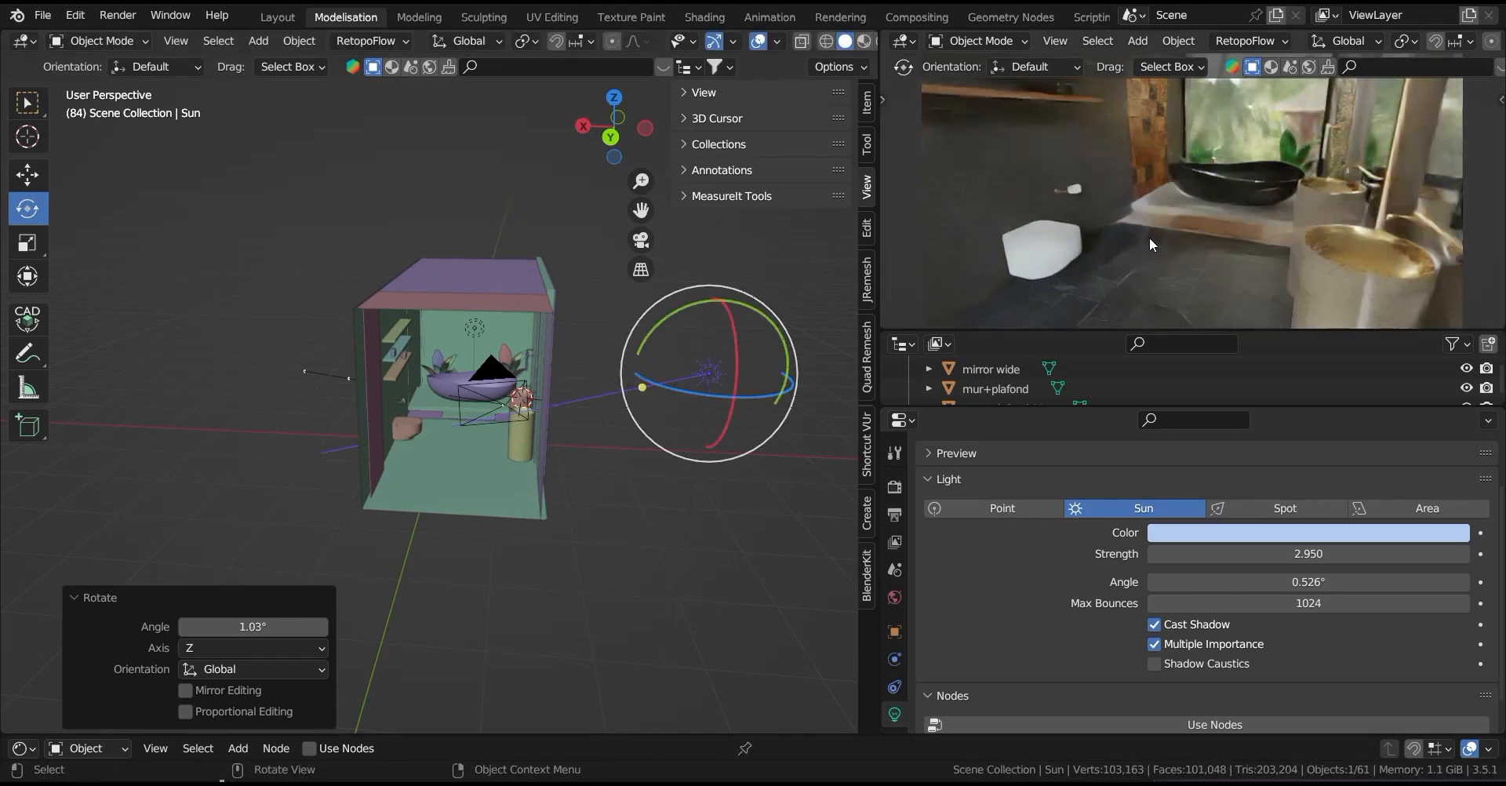
key(r)
key(r)
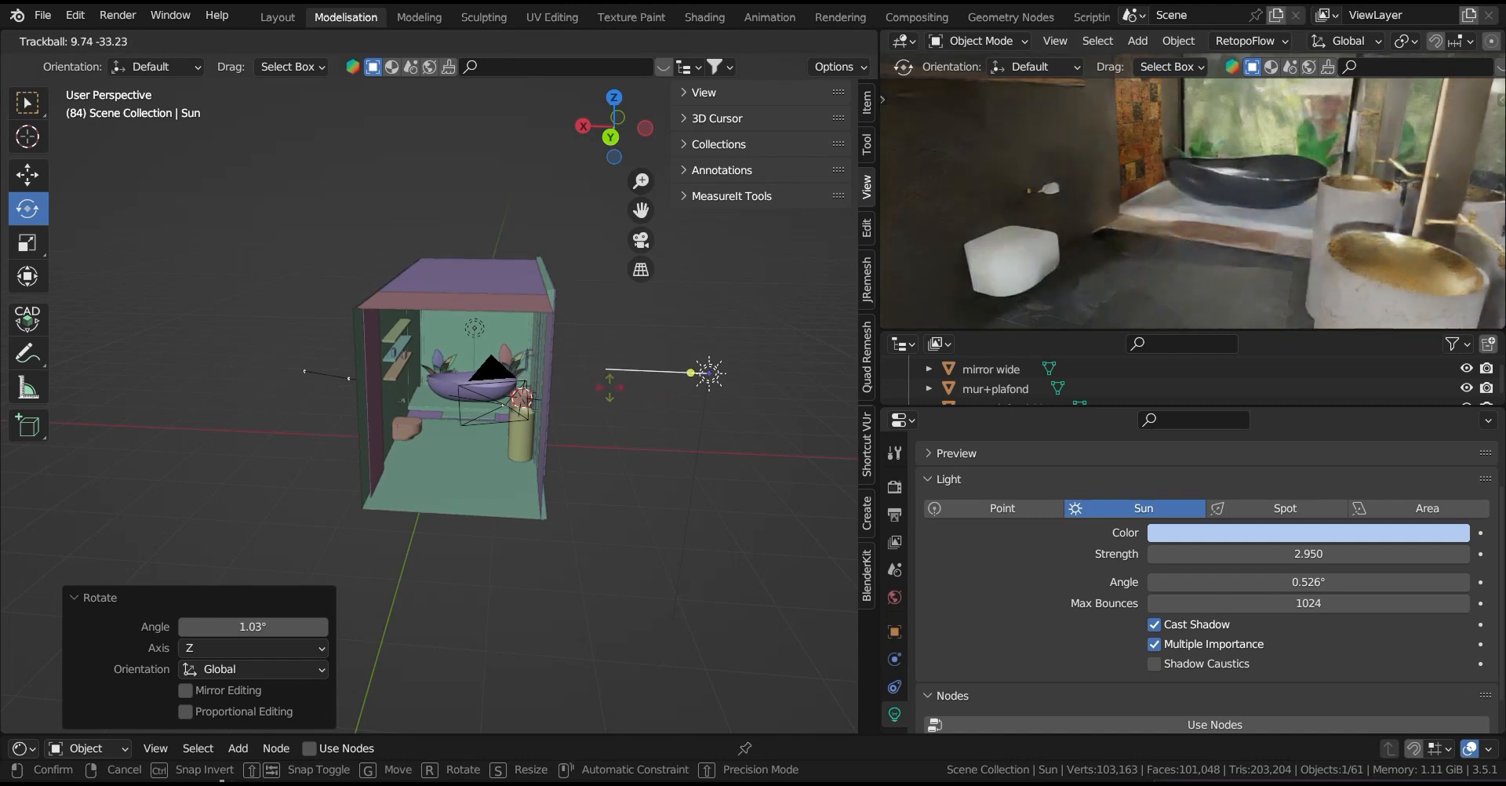
click(578, 630)
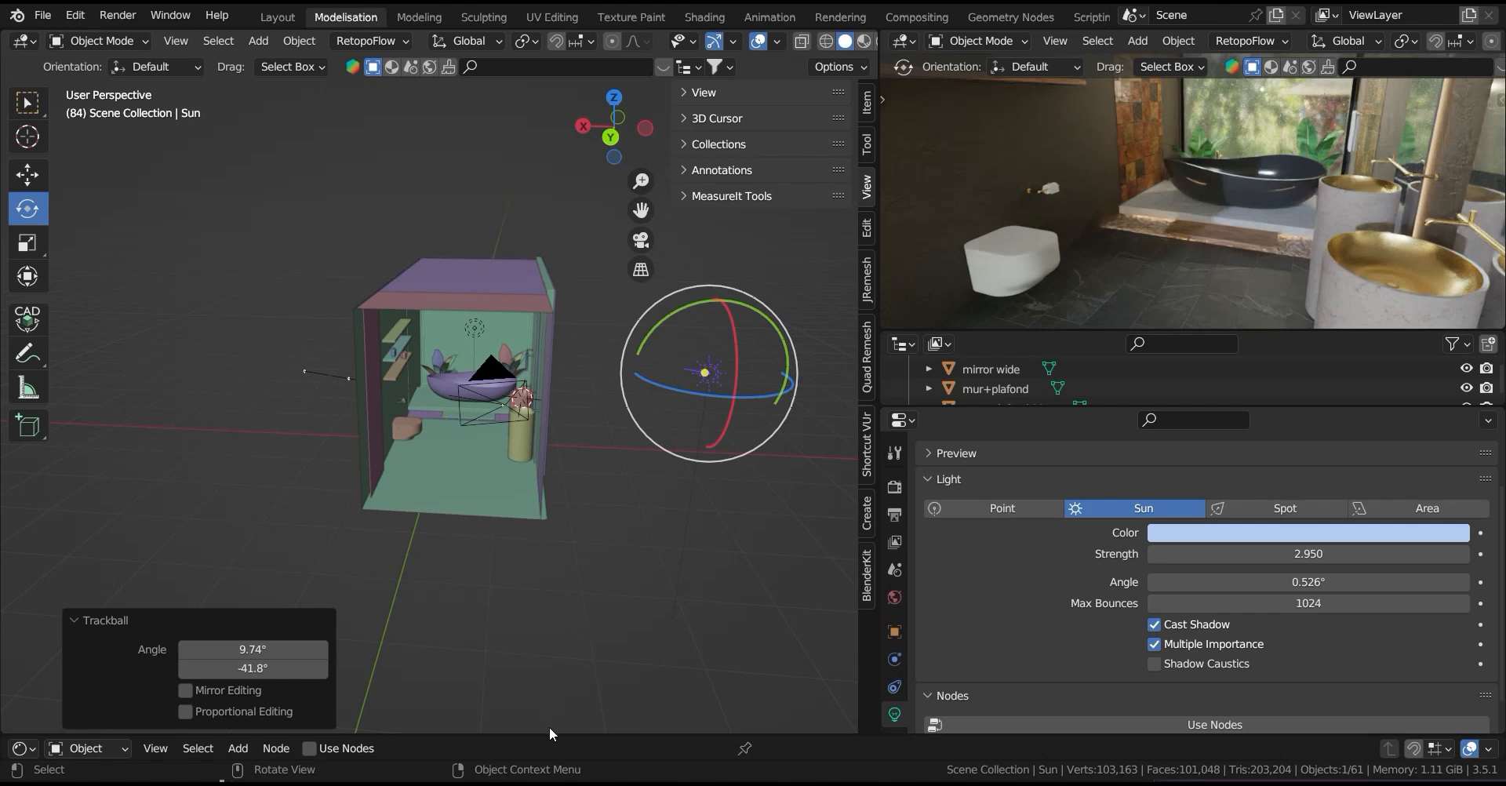
- Enlarge the shader editor and switch its shader type from Object to World
drag(549, 734, 553, 443)
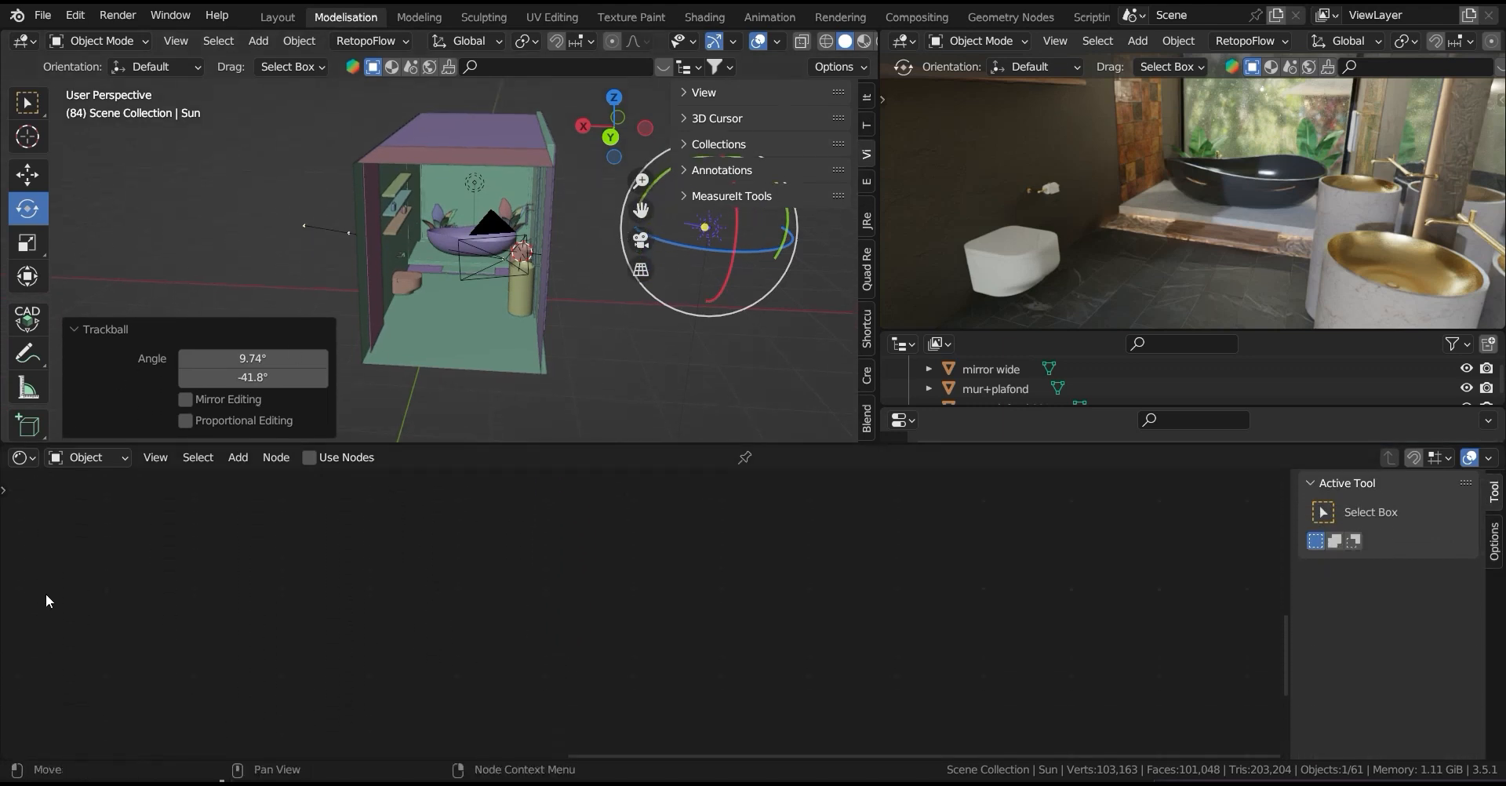
click(435, 241)
scroll(379, 256, up, 5)
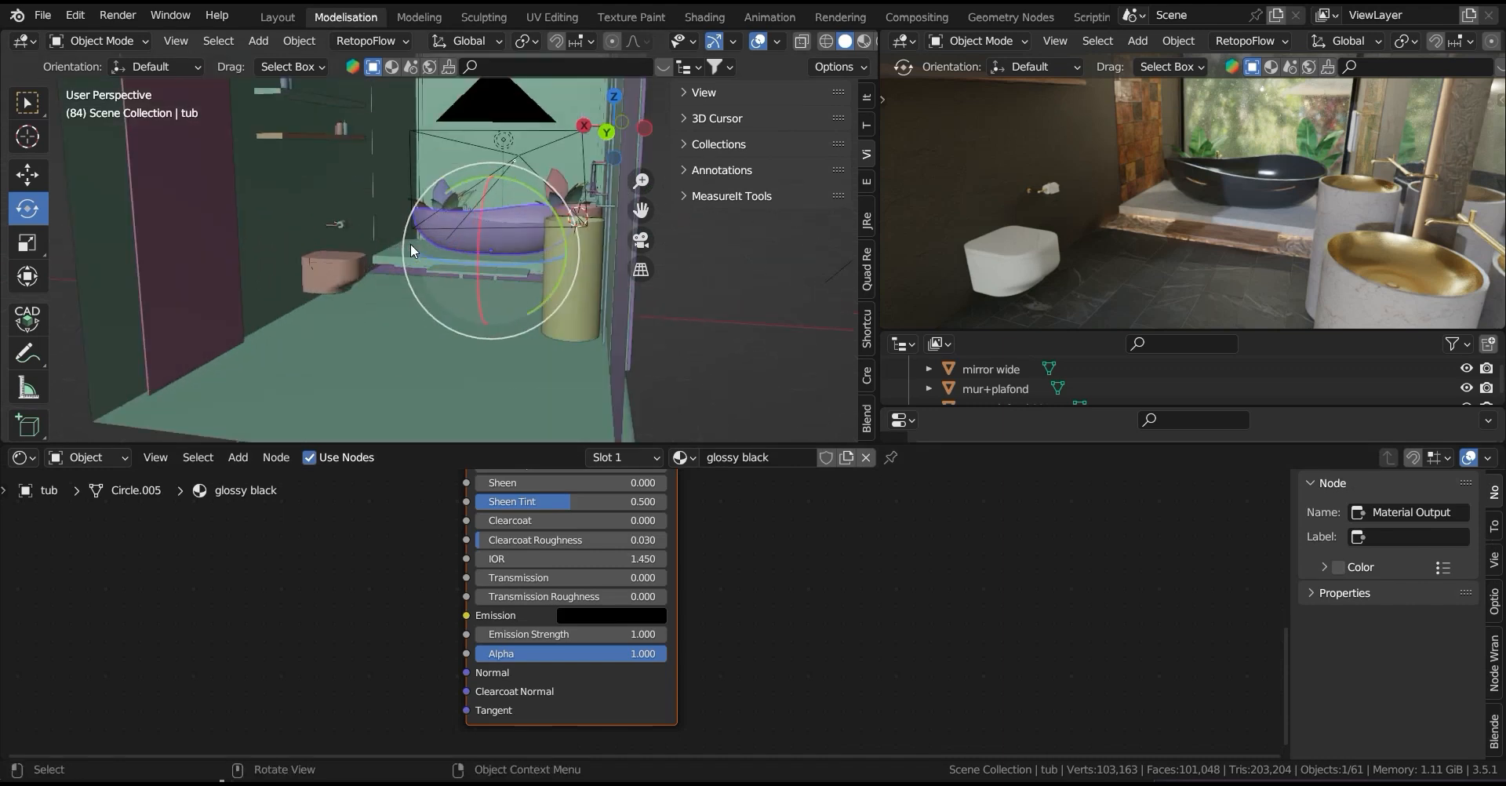
scroll(411, 243, up, 3)
scroll(680, 582, down, 6)
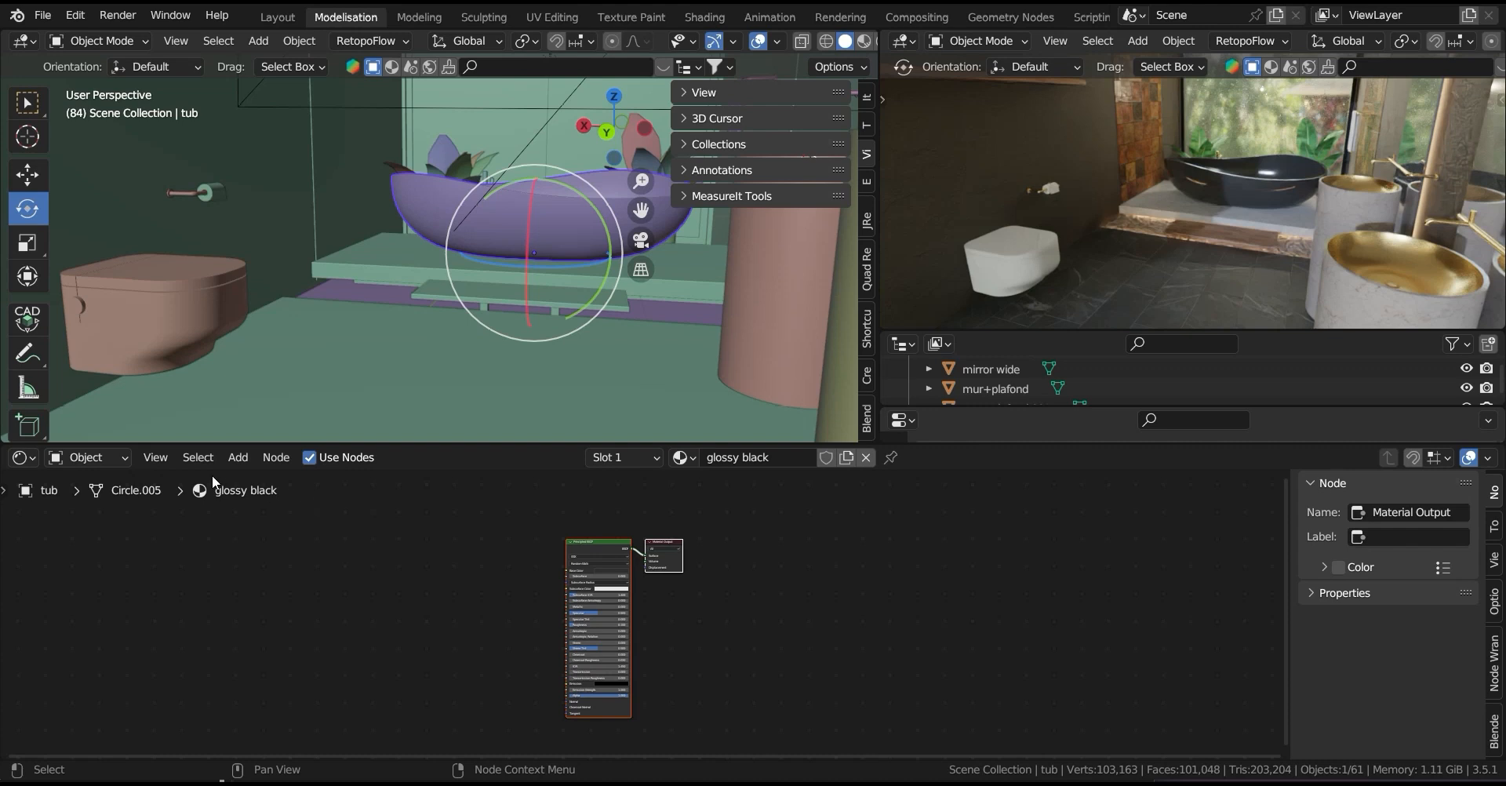
click(126, 459)
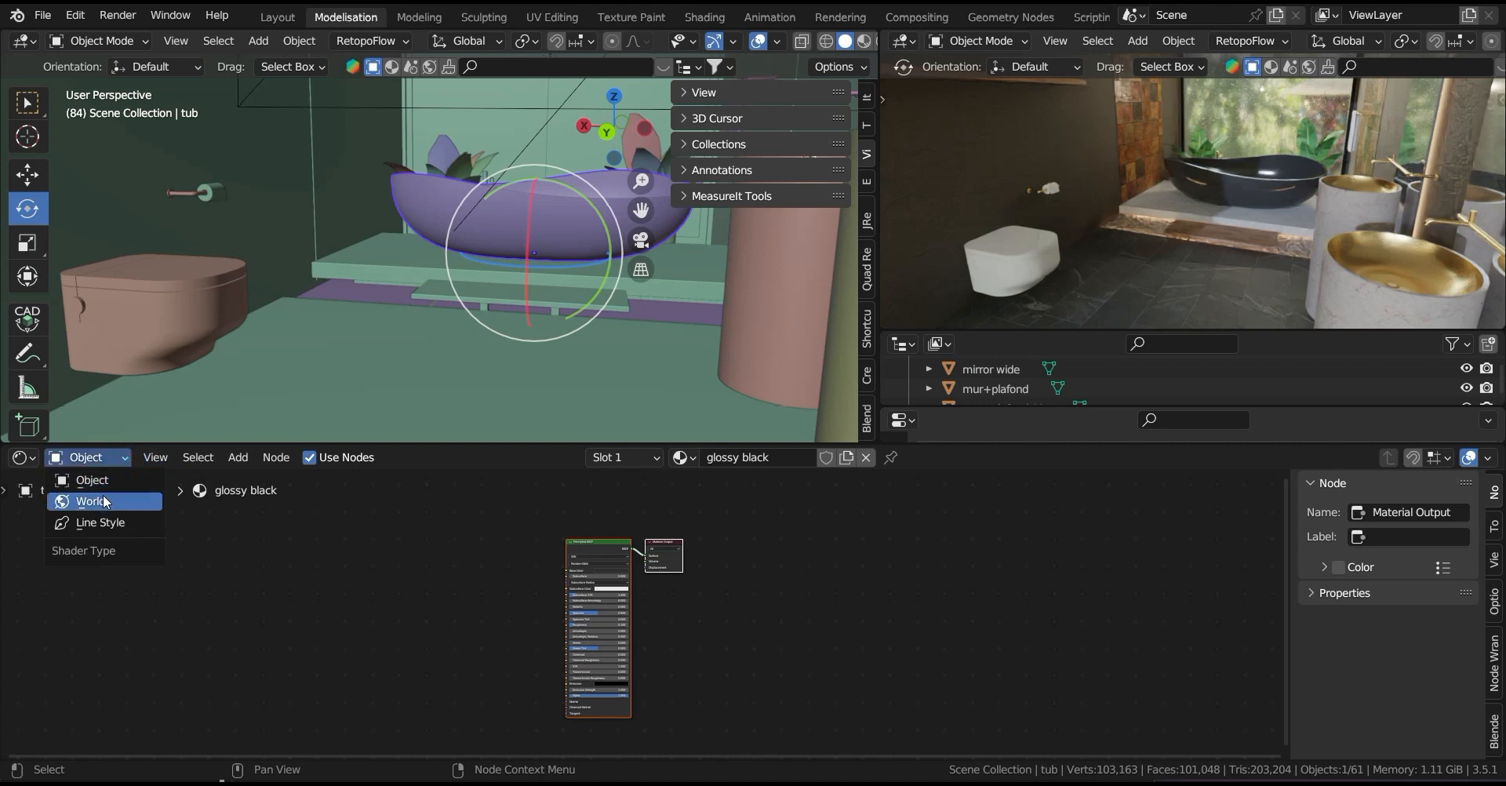
click(79, 500)
- Try the world's Background node at strength 0 and bring it back up to 20.1
drag(559, 687, 573, 602)
double_click(573, 596)
text(0.1)
key(Return)
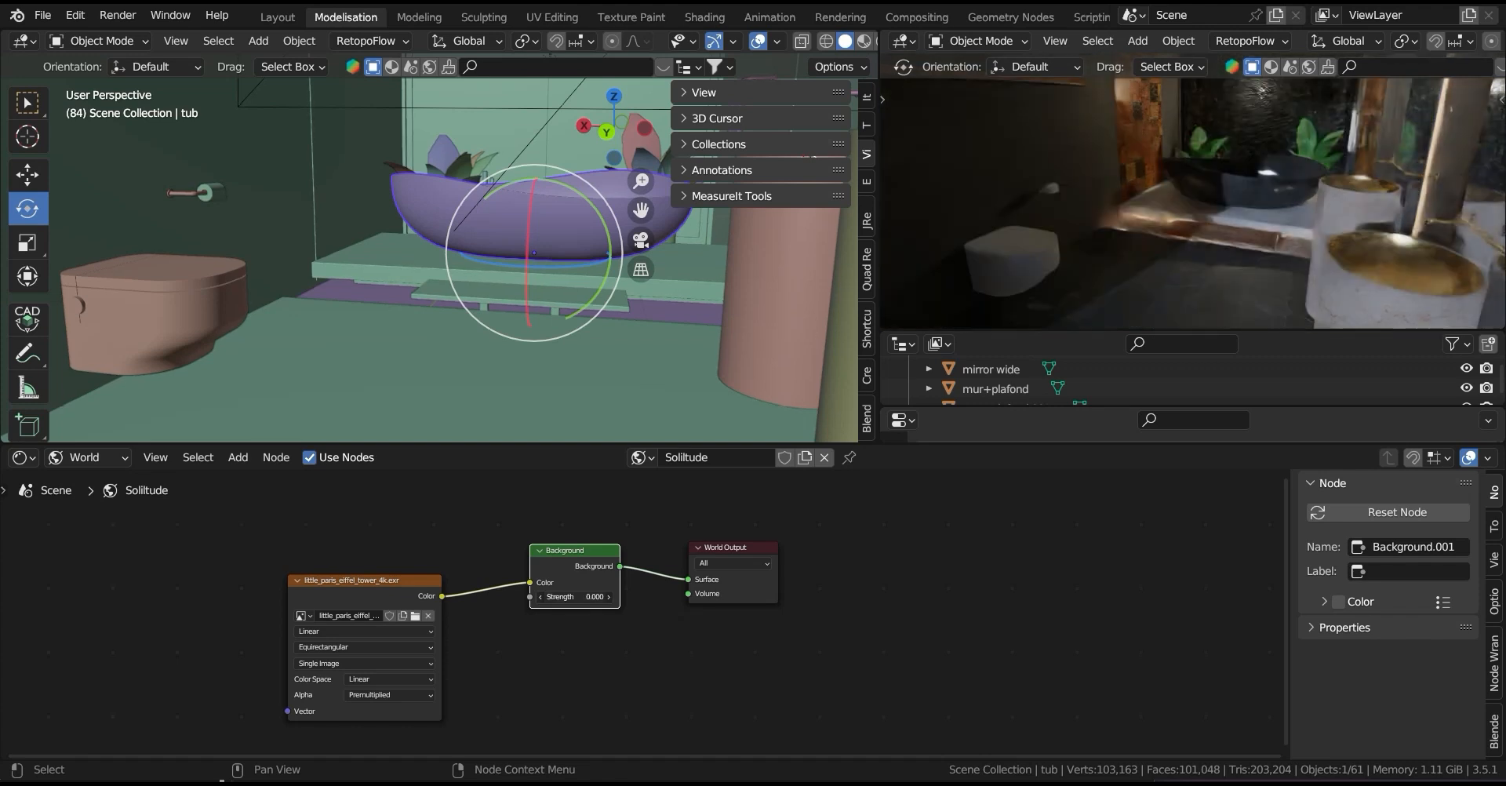
key(ctrl+z)
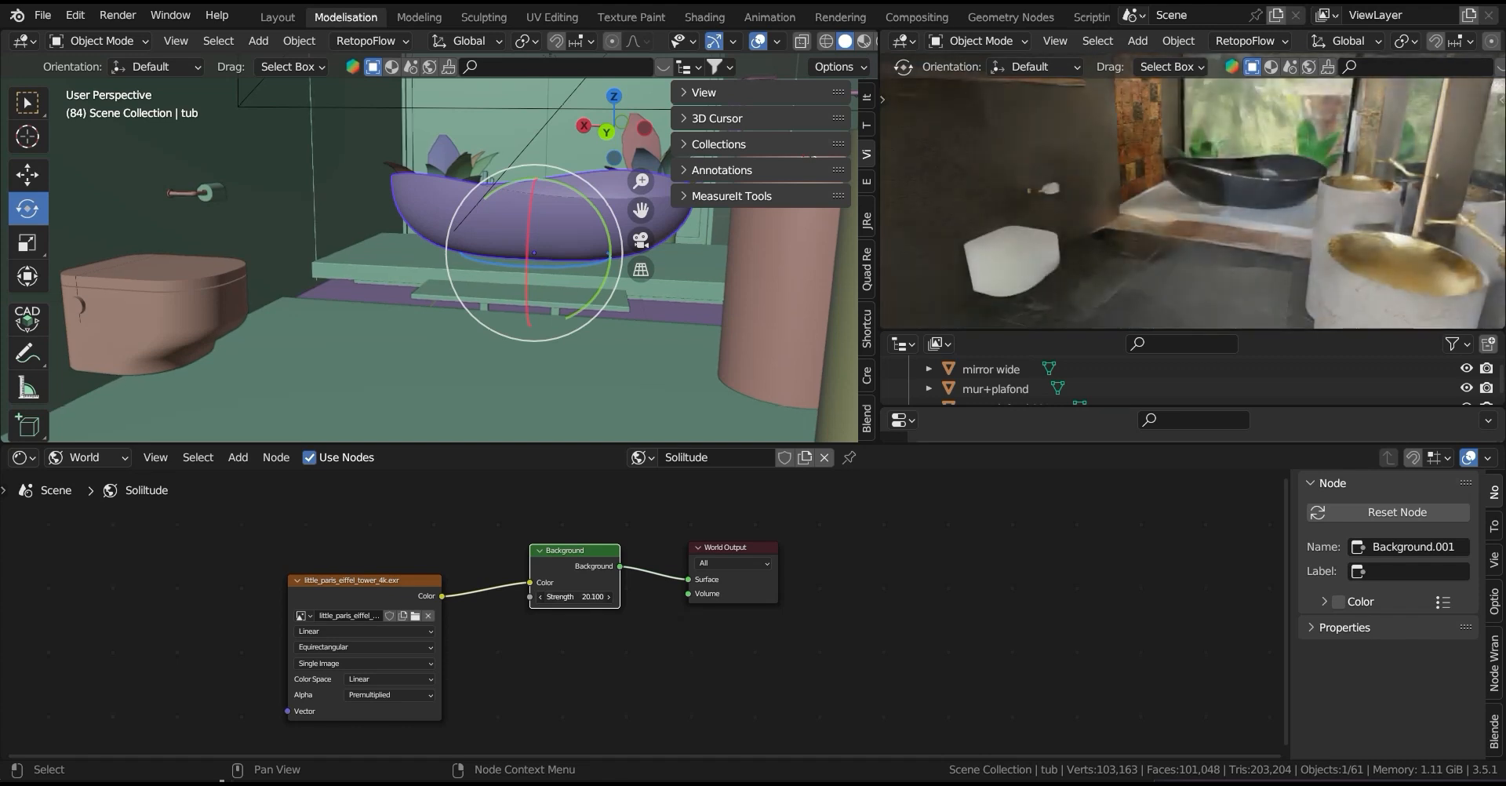
- Add Texture Coordinate and Mapping nodes to the environment texture and set the mapping rotation to X 1° and Z 50.3°
drag(393, 581, 412, 559)
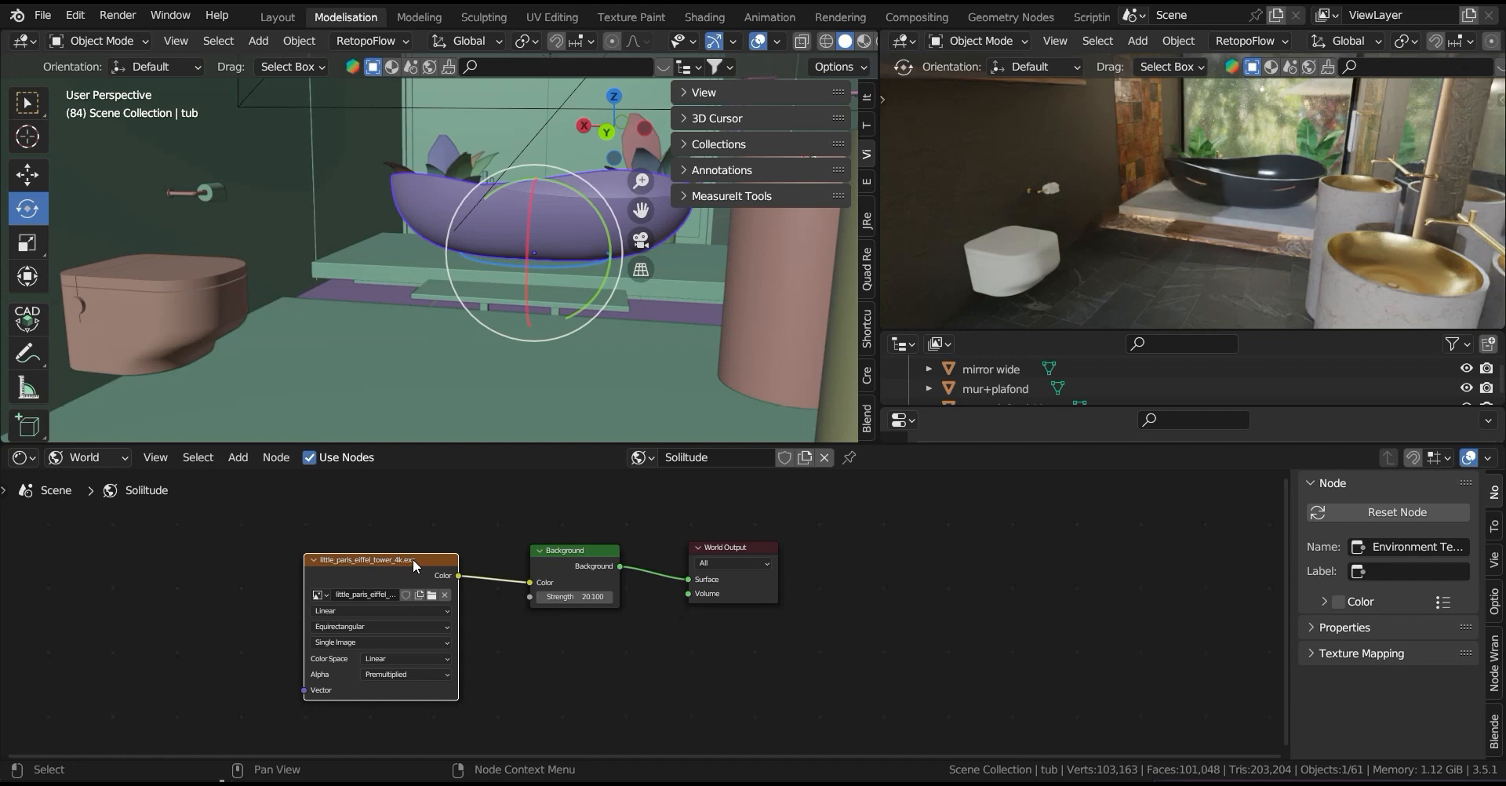
key(ctrl+t)
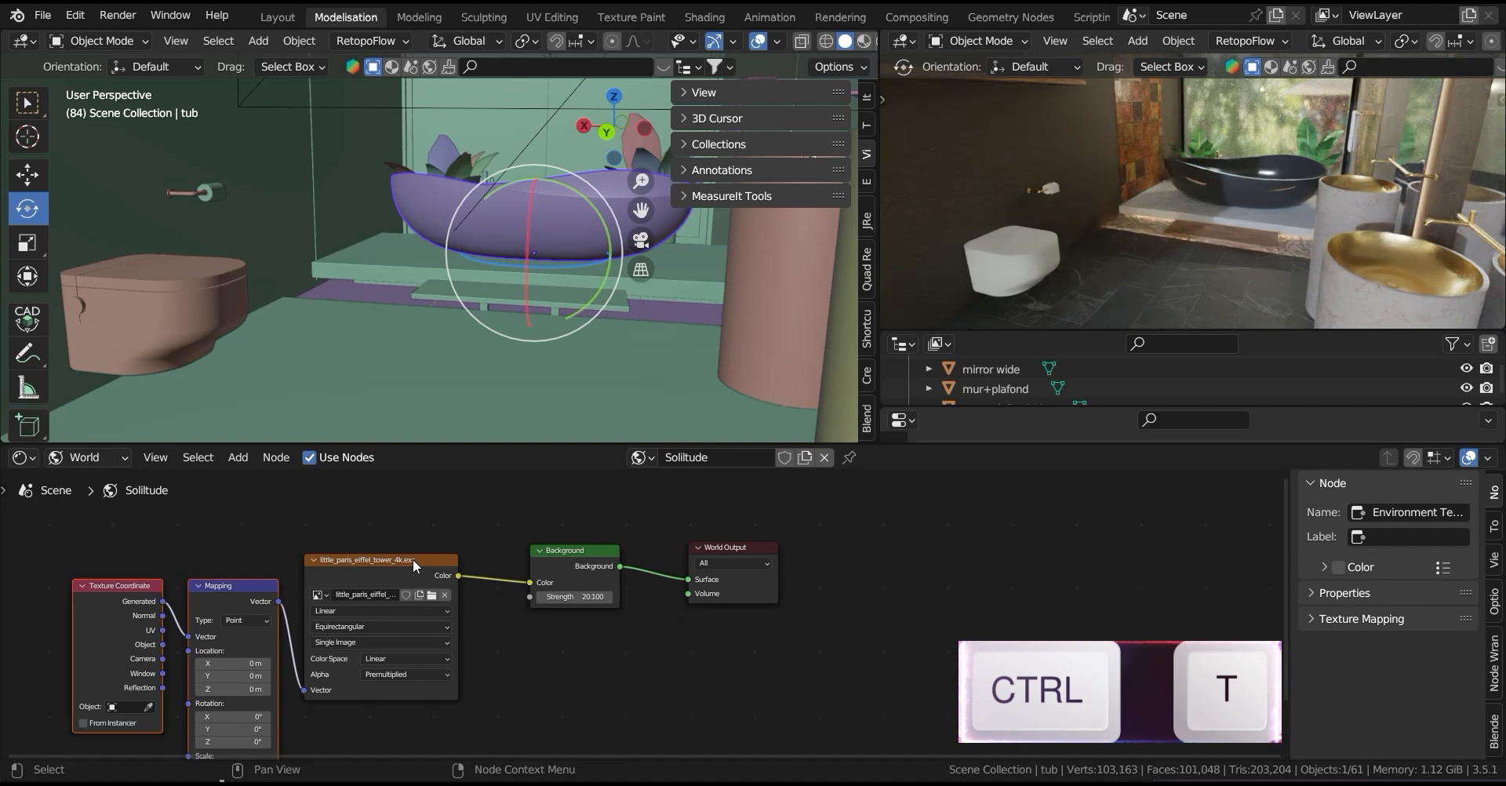
middle_drag(300, 579, 405, 529)
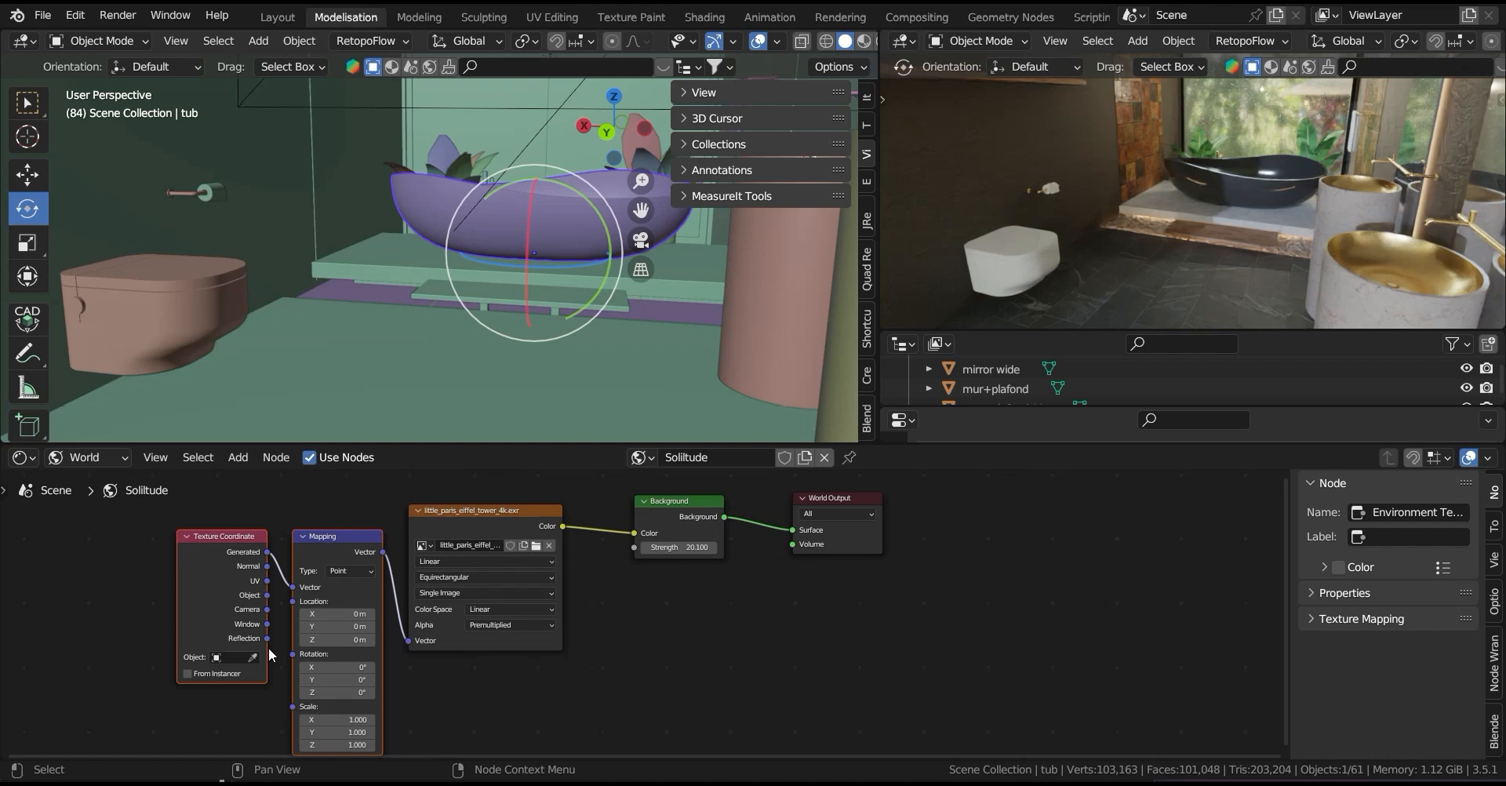
drag(337, 666, 449, 692)
- Switch the main viewport to Rendered shading with the room seen from outside against the HDRI
key(KP_0)
scroll(1192, 241, up, 2)
middle_drag(555, 247, 521, 251)
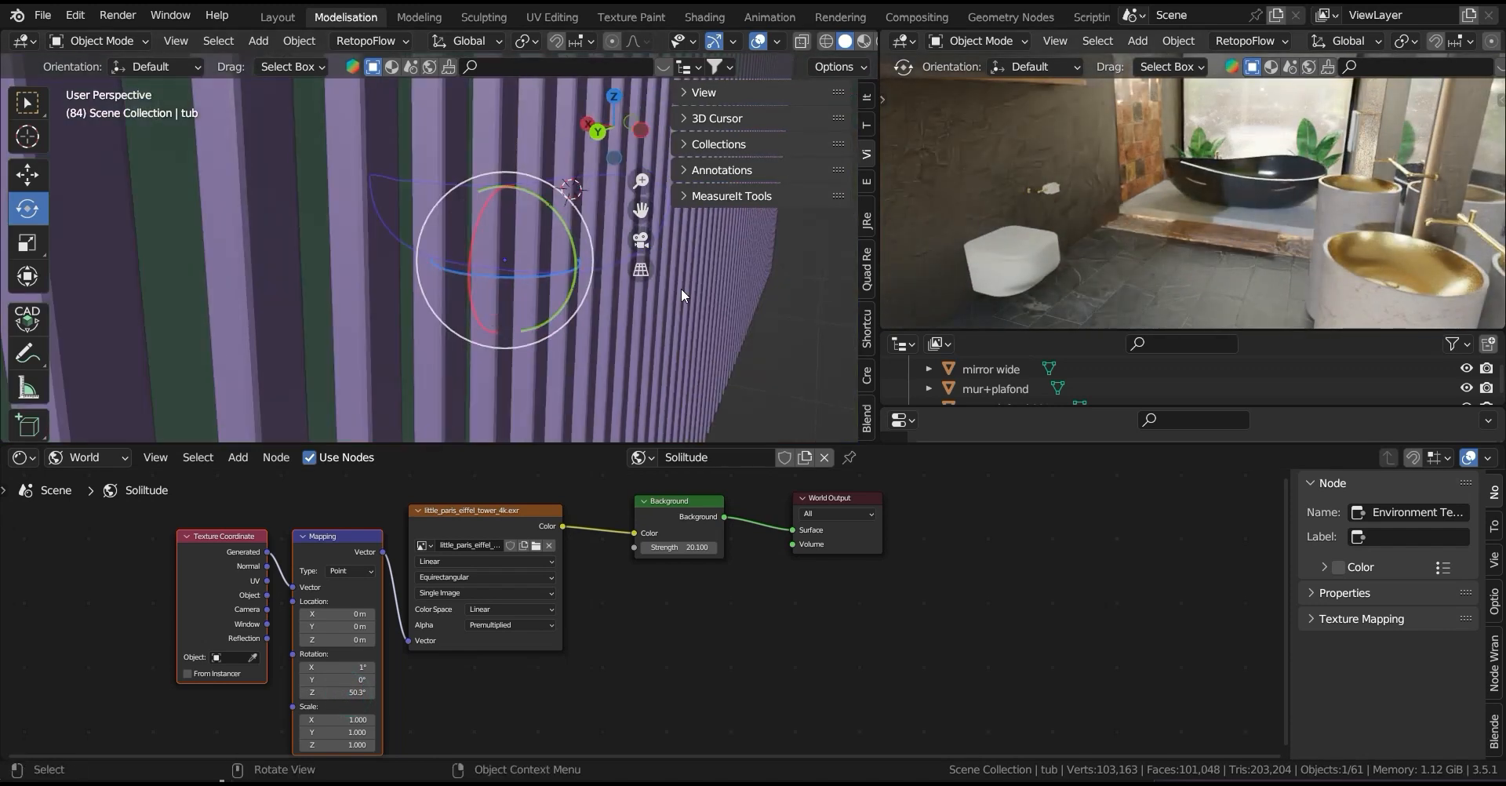
scroll(559, 286, down, 5)
key(z)
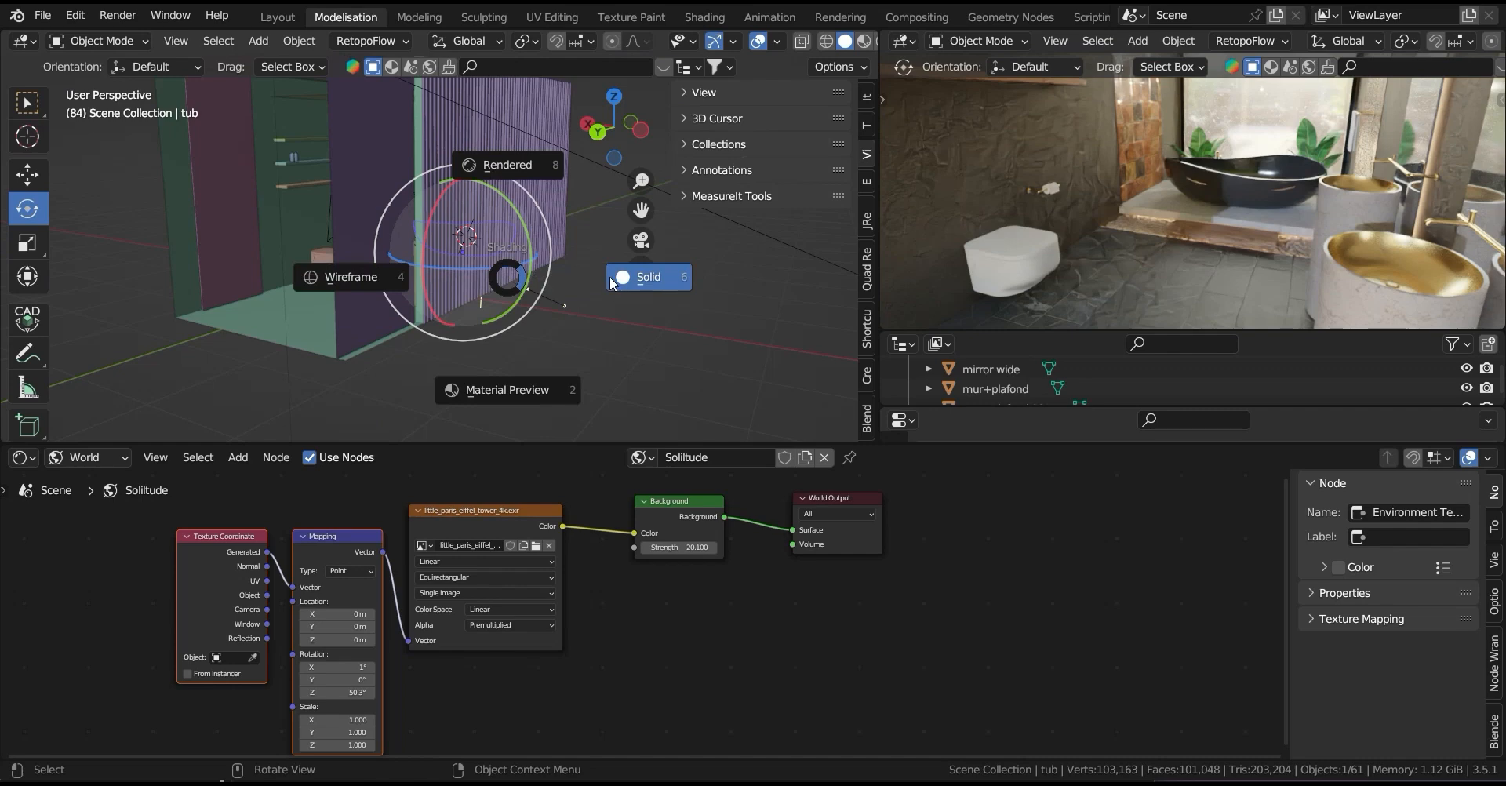
click(505, 167)
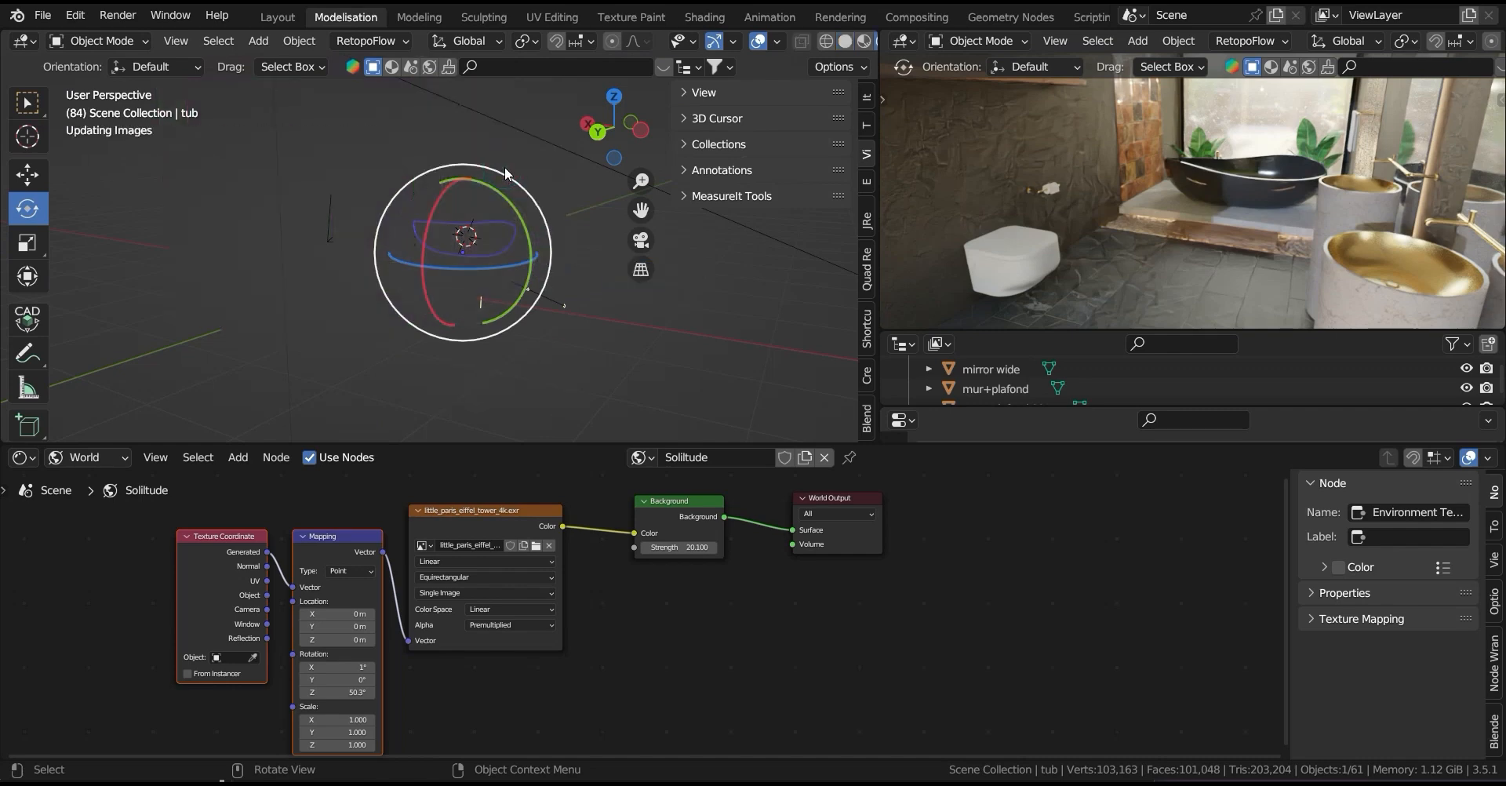
middle_drag(501, 180, 537, 290)
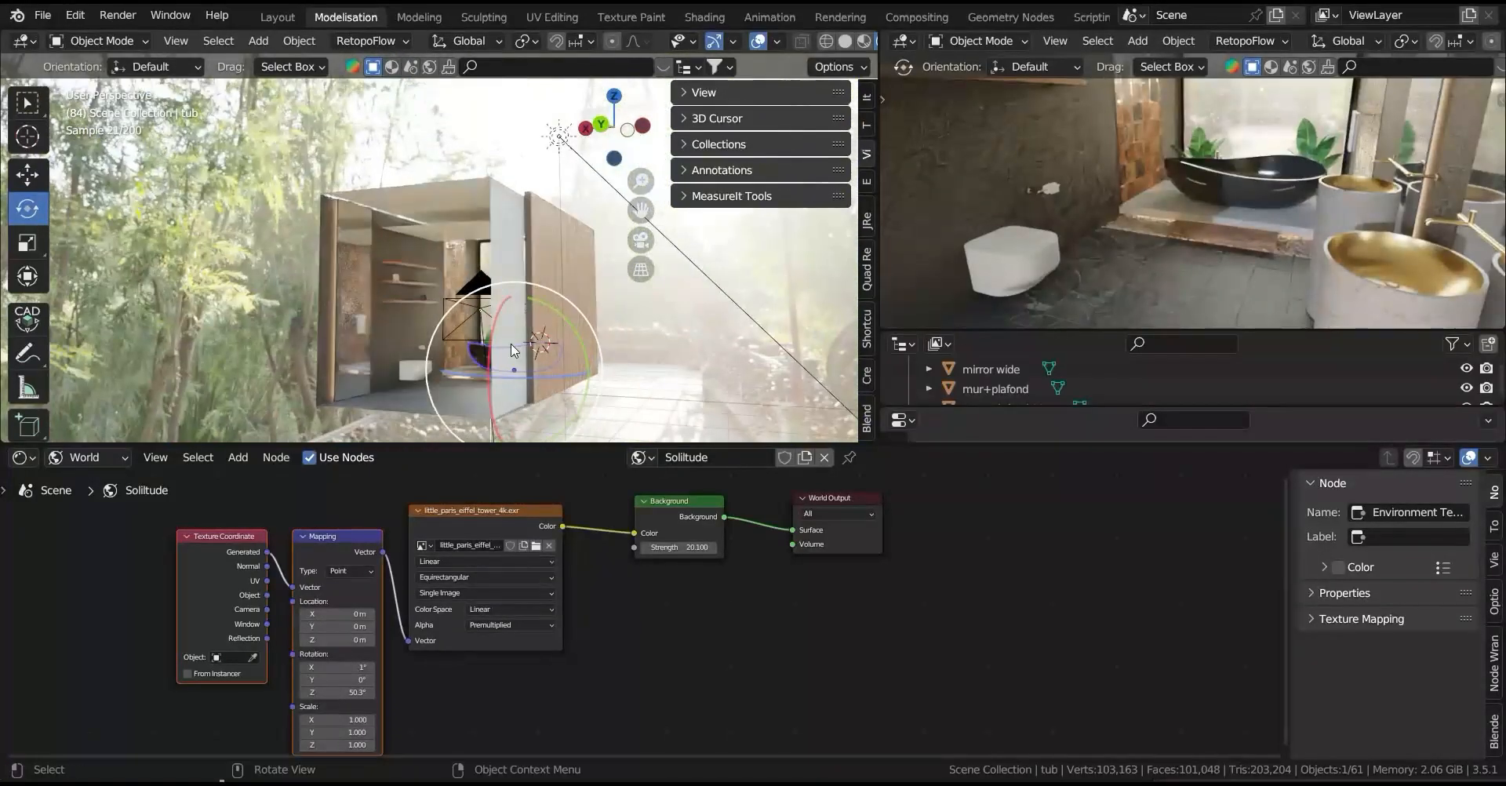
- Increase the Mapping node's Z rotation to turn the HDRI around the room, and adjust the Background node's strength
scroll(411, 634, up, 1)
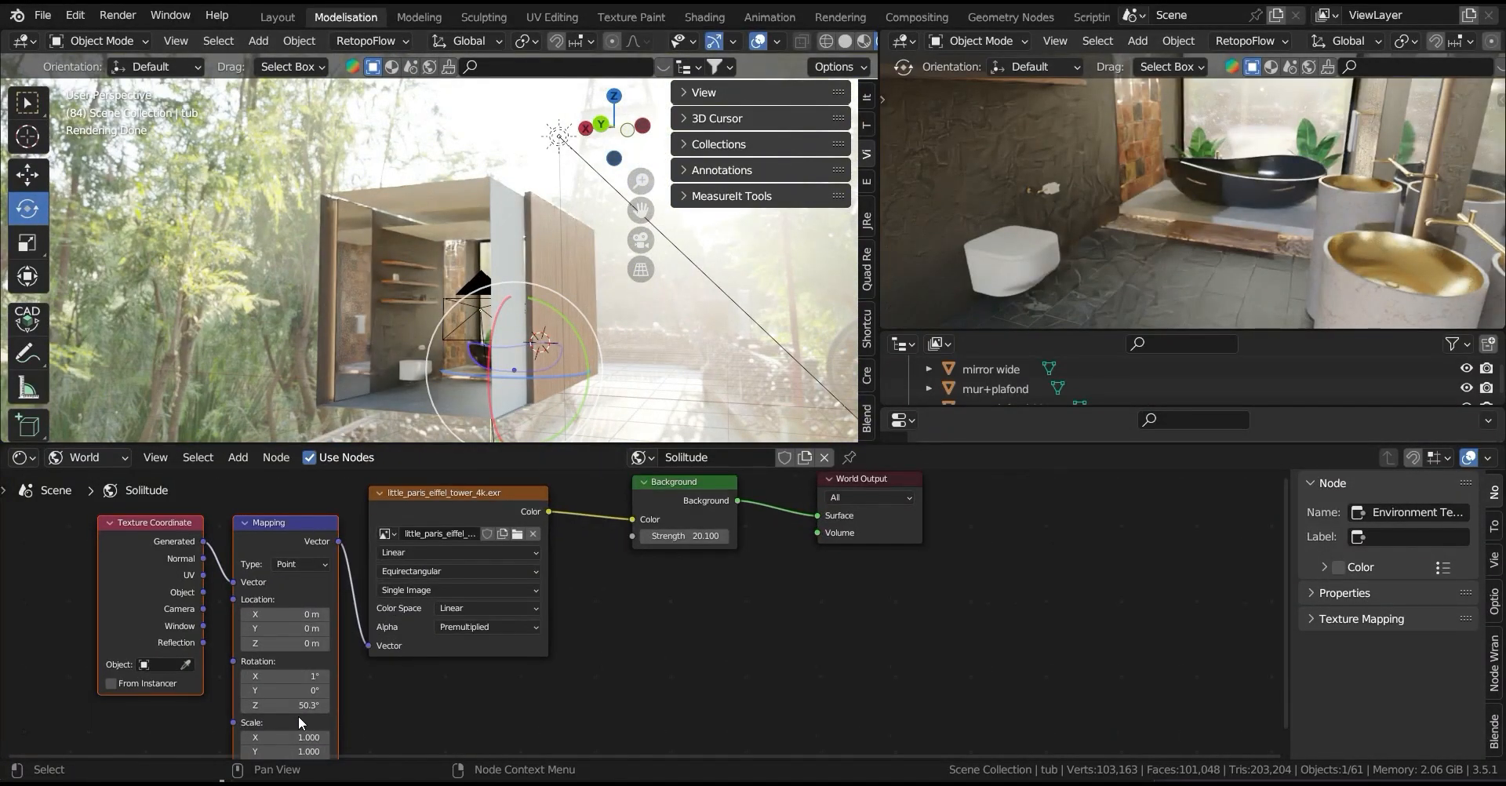
drag(287, 705, 508, 705)
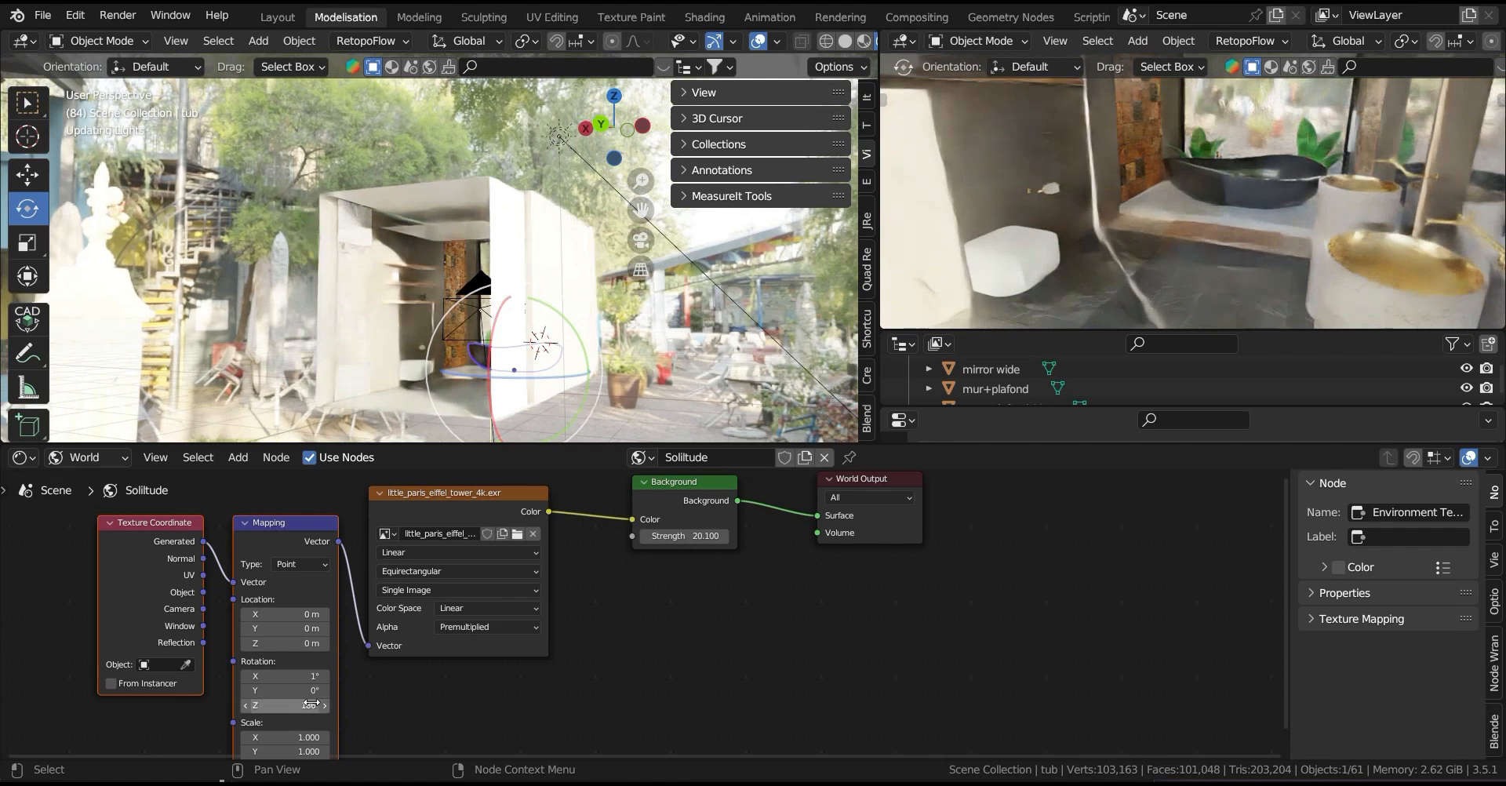
drag(725, 535, 693, 535)
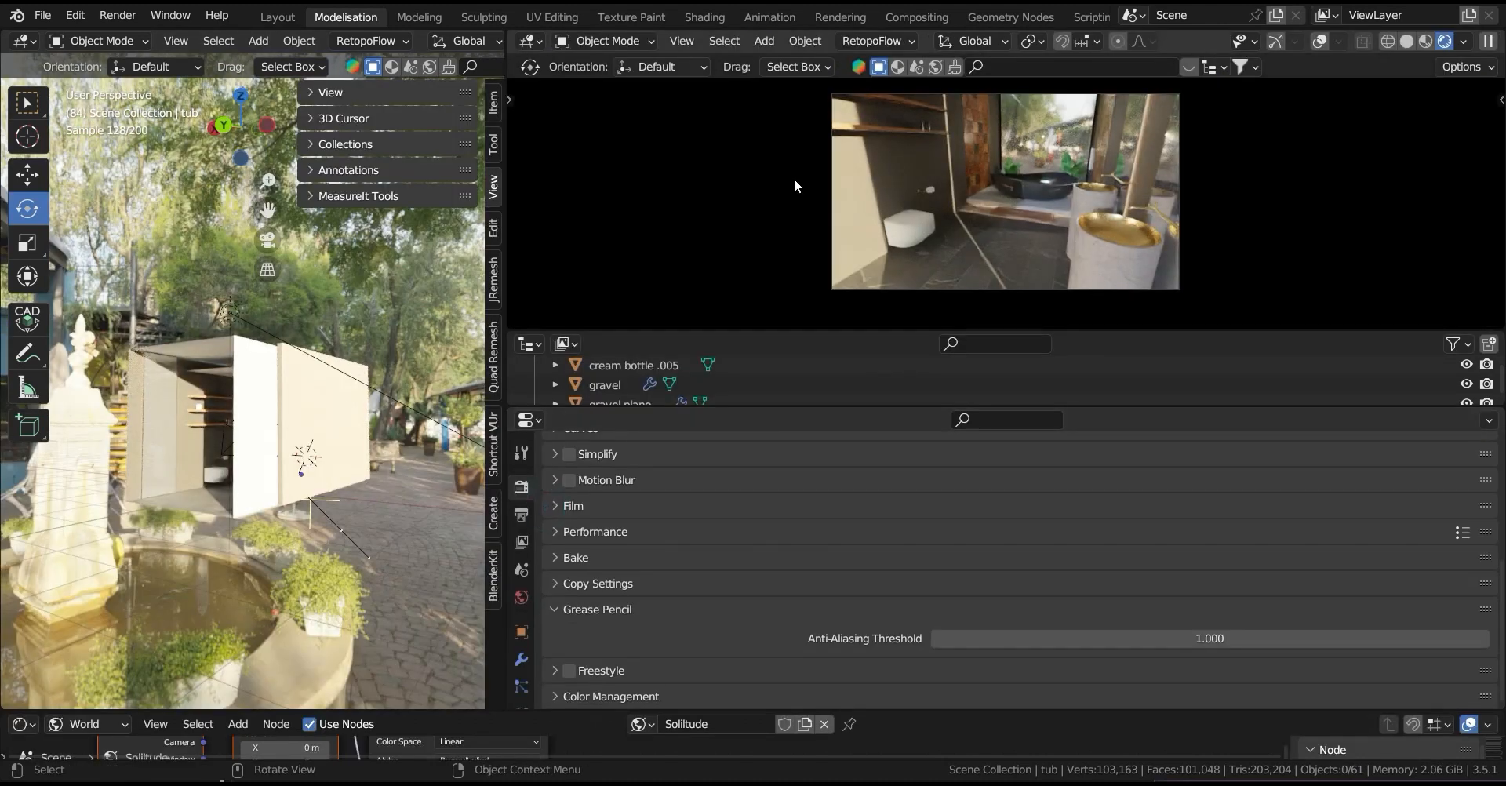
- Widen the rendered viewport and examine the room's exterior against the HDRI surroundings
scroll(245, 257, down, 4)
middle_drag(246, 257, 283, 291)
scroll(282, 292, up, 4)
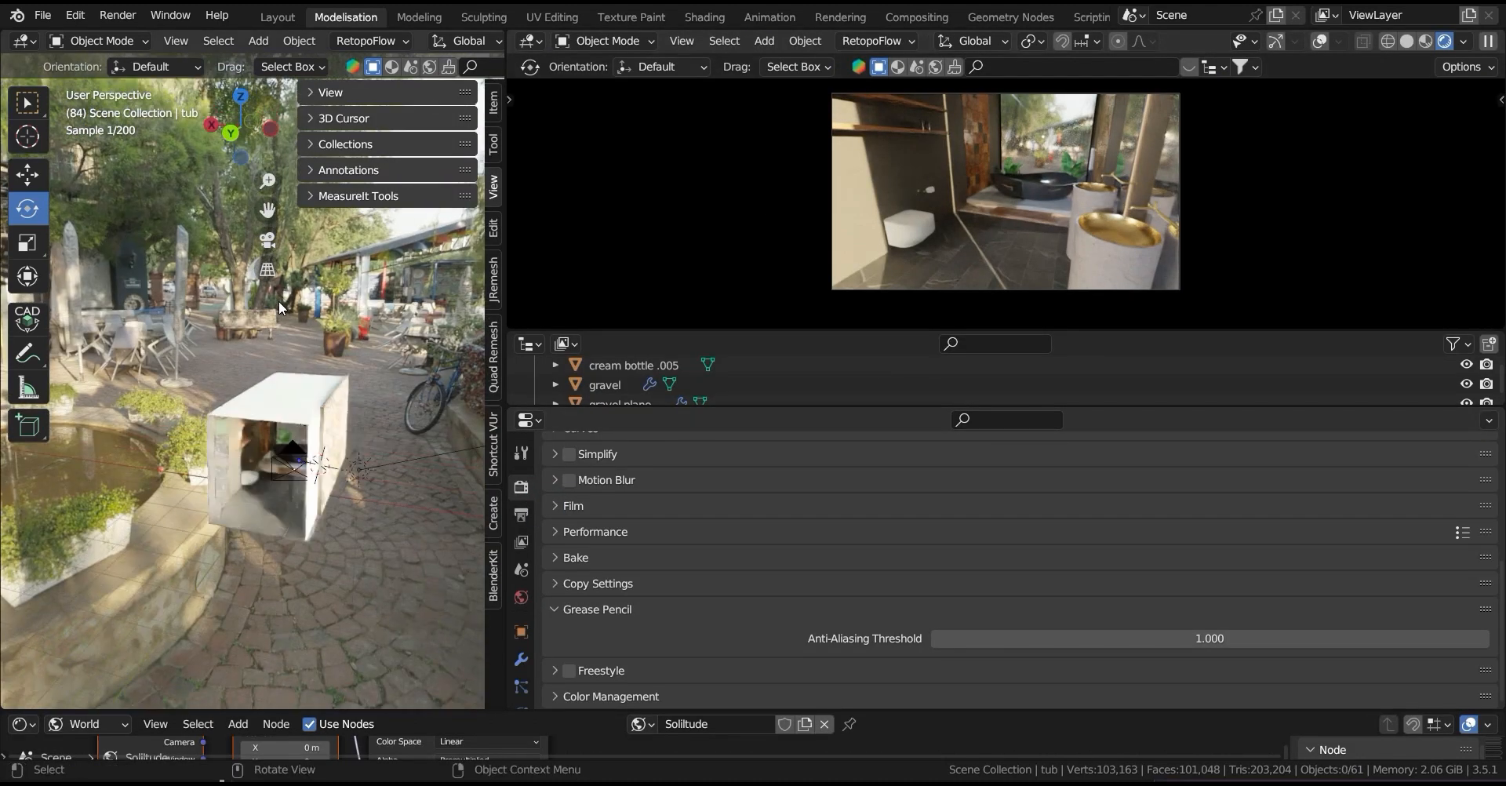
drag(507, 177, 1017, 219)
middle_drag(712, 350, 657, 302)
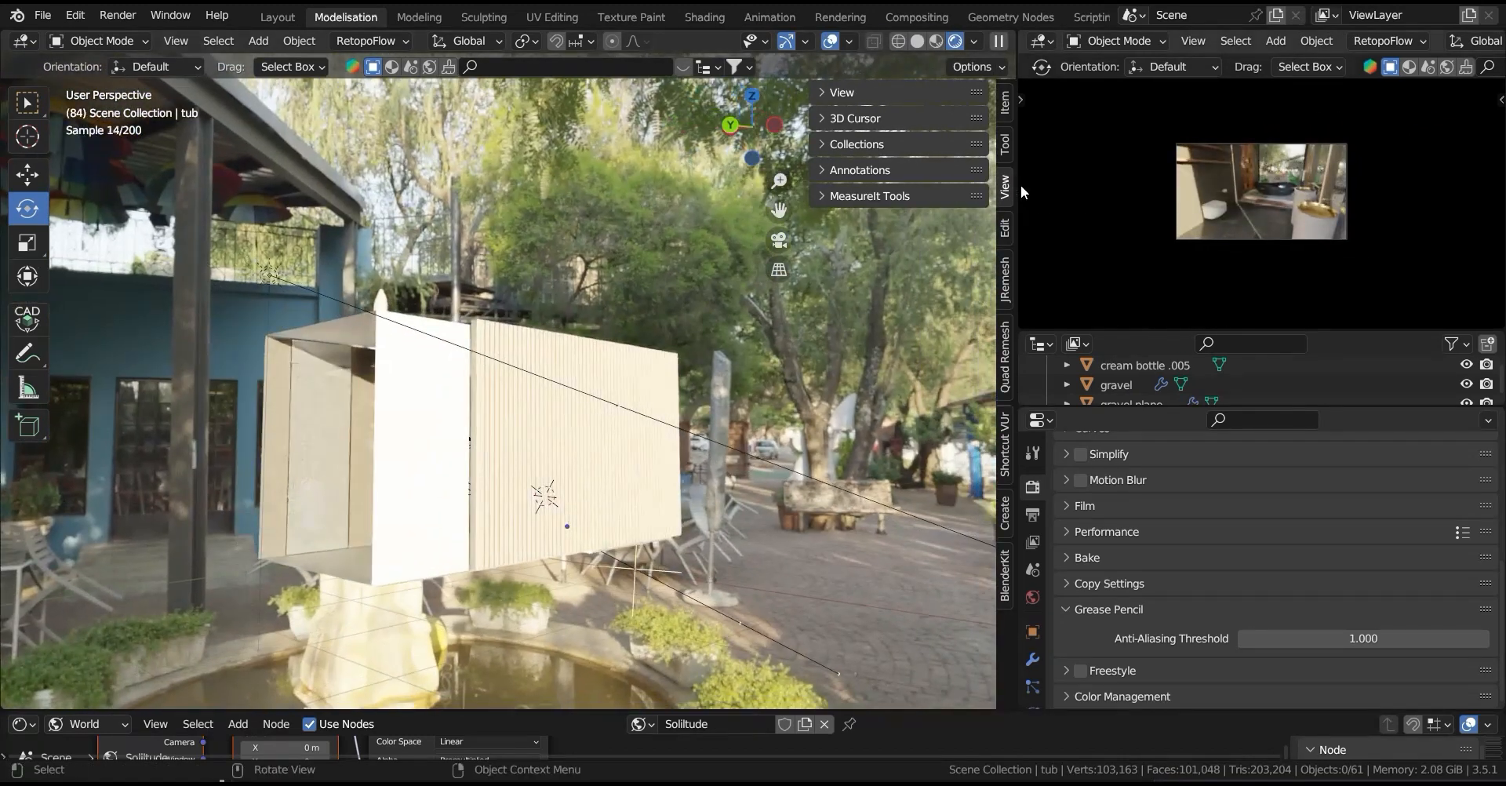
drag(1017, 183, 1237, 188)
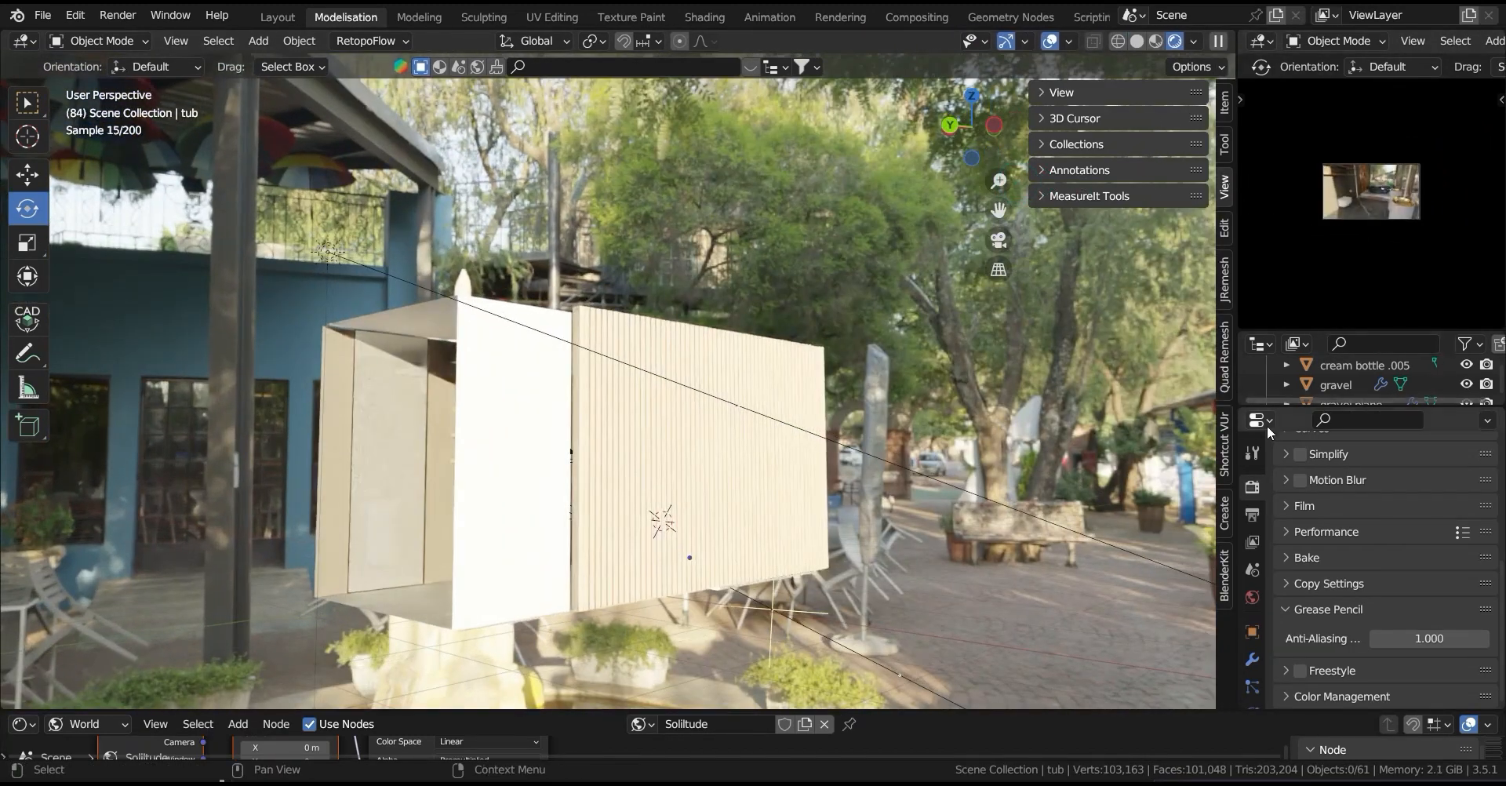
- Enable the transparent film option in the Cycles render settings to hide the HDRI background in the render
click(1251, 454)
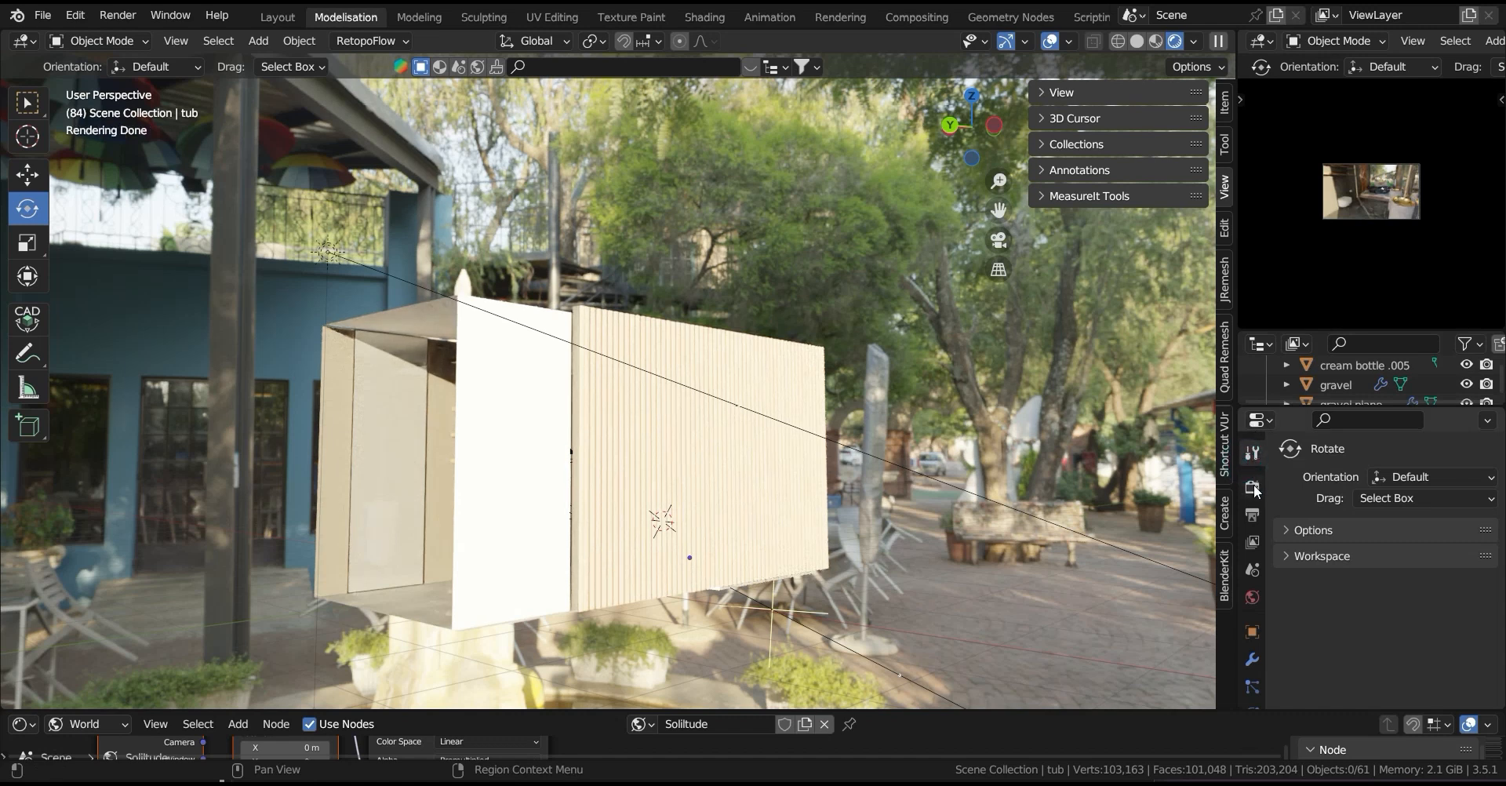
click(1252, 487)
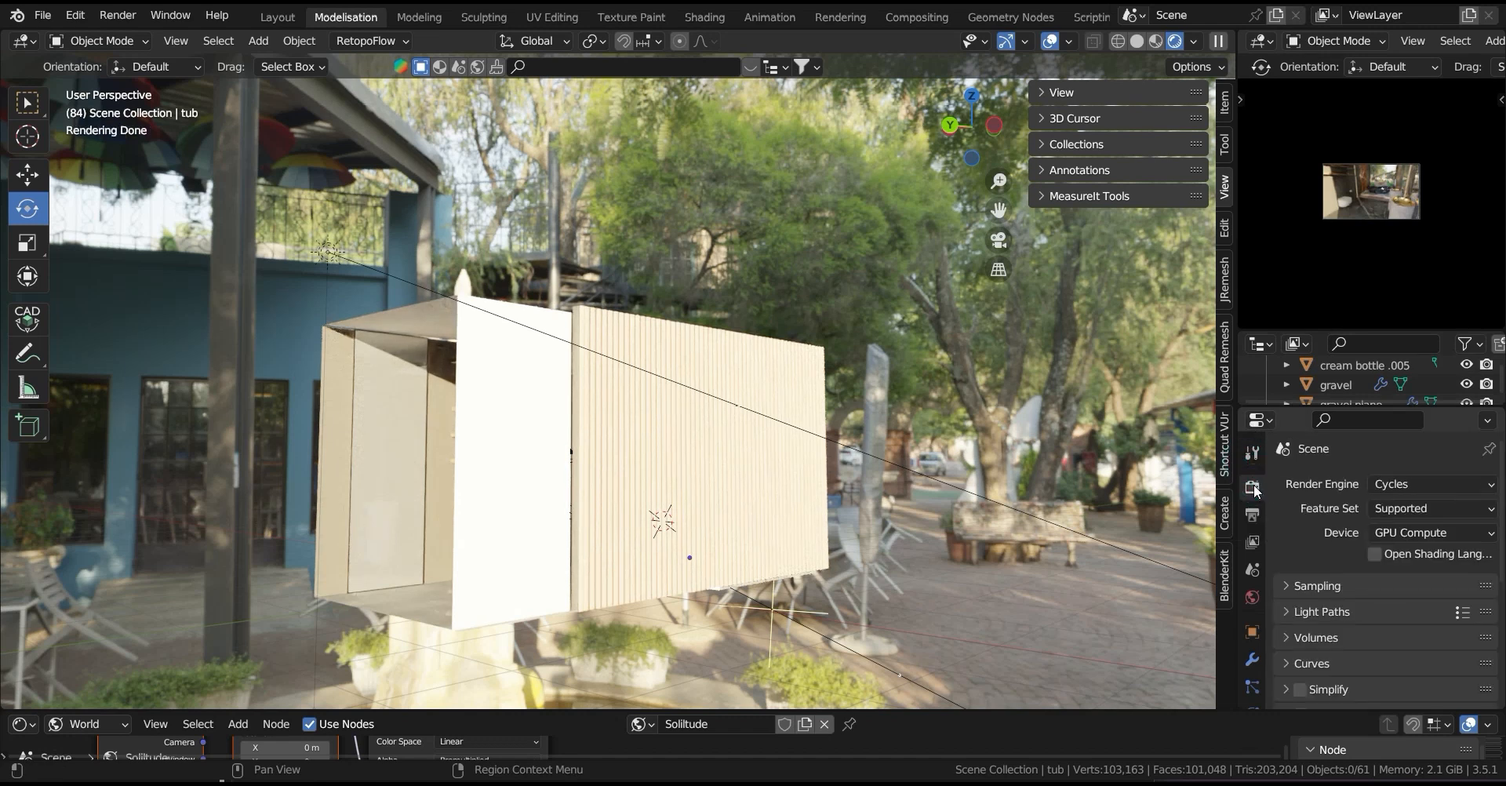
drag(1235, 430, 972, 457)
scroll(1095, 532, down, 5)
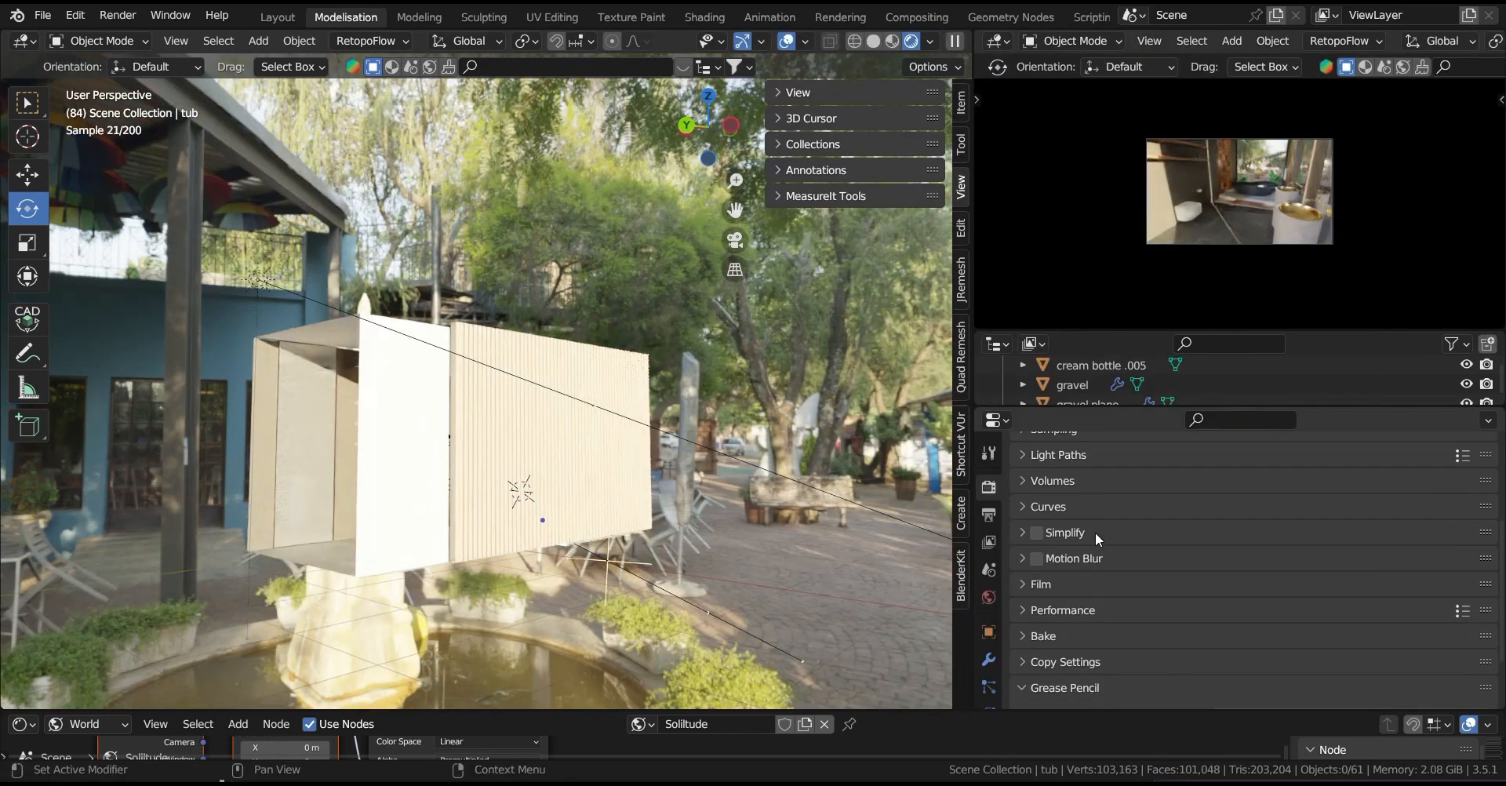
click(1024, 586)
scroll(1174, 572, down, 6)
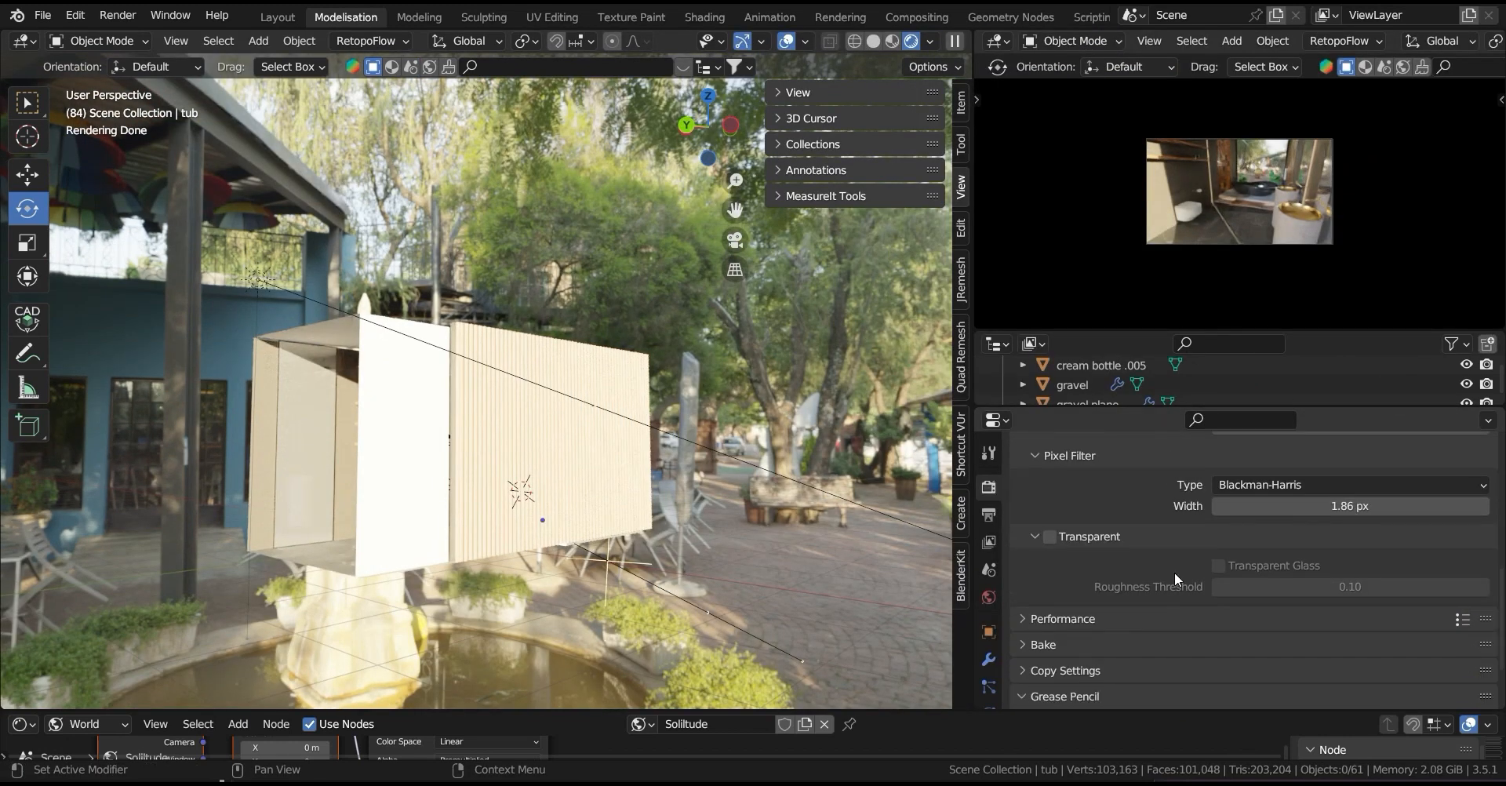
click(1051, 535)
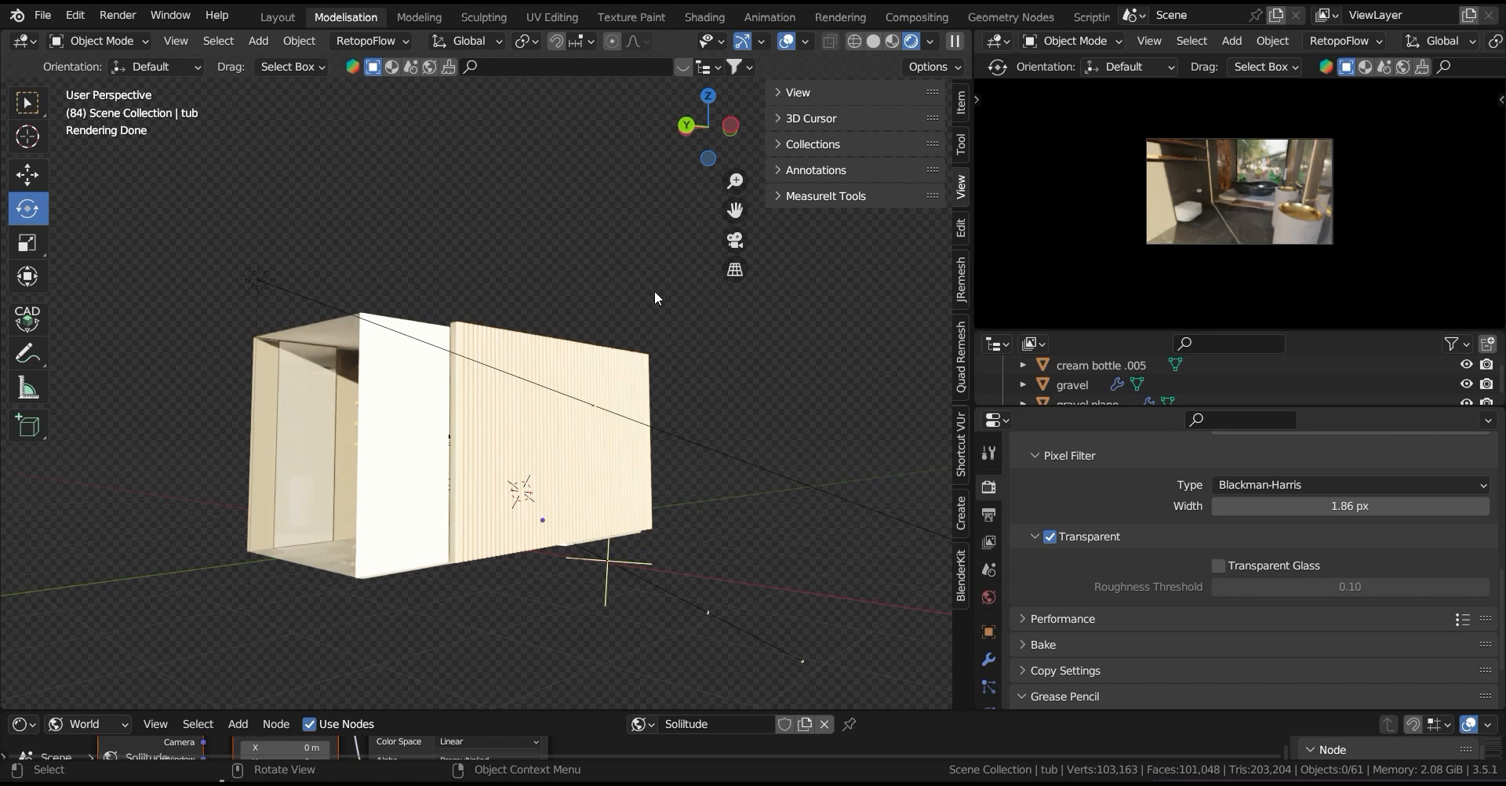
- Disconnect the little_paris_eiffel_tower_4k.exr environment texture from the world Background colour so a plain colour lights the scene
scroll(1009, 590, down, 5)
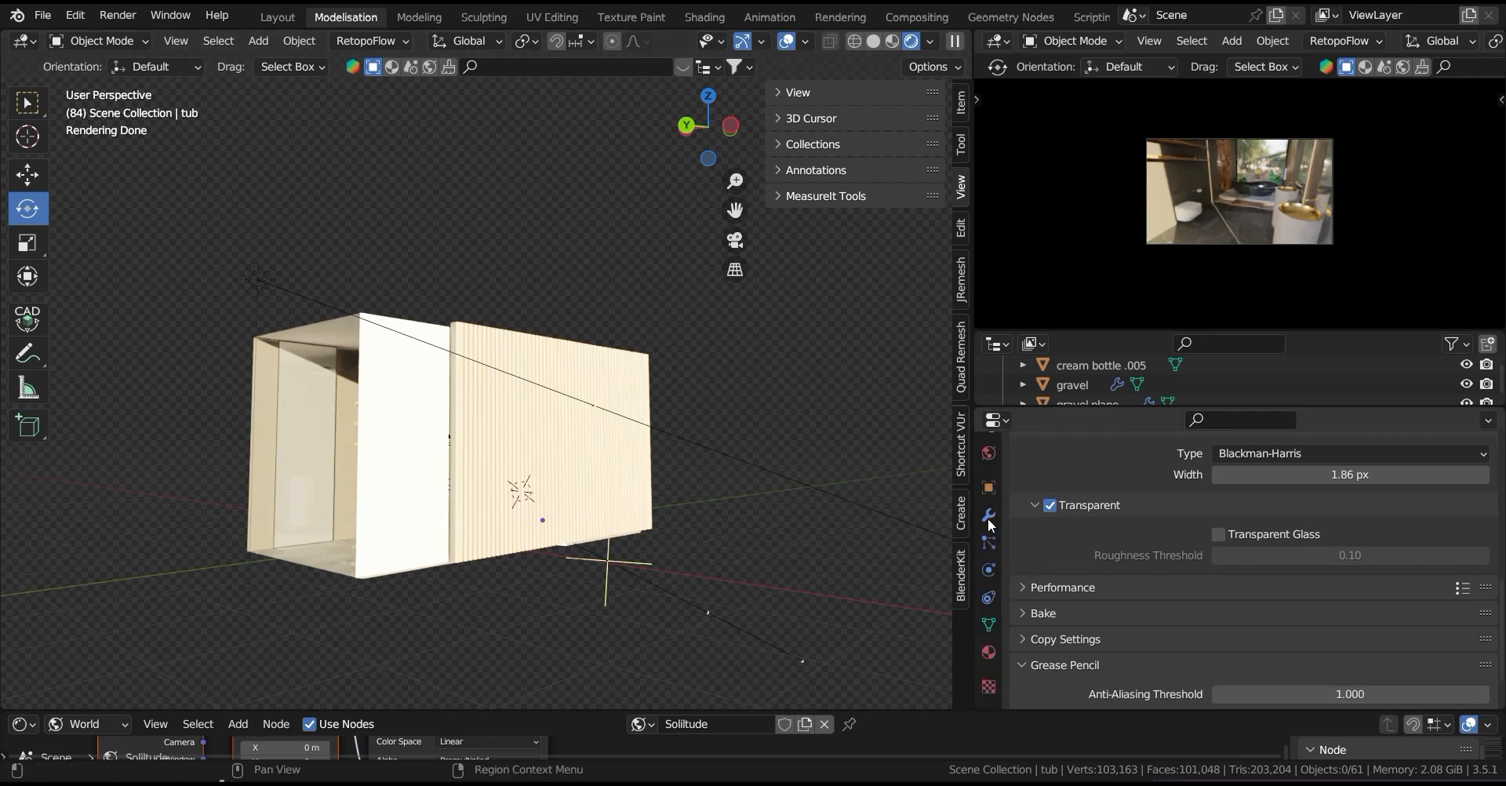
click(990, 456)
scroll(1159, 515, up, 4)
scroll(1159, 516, up, 2)
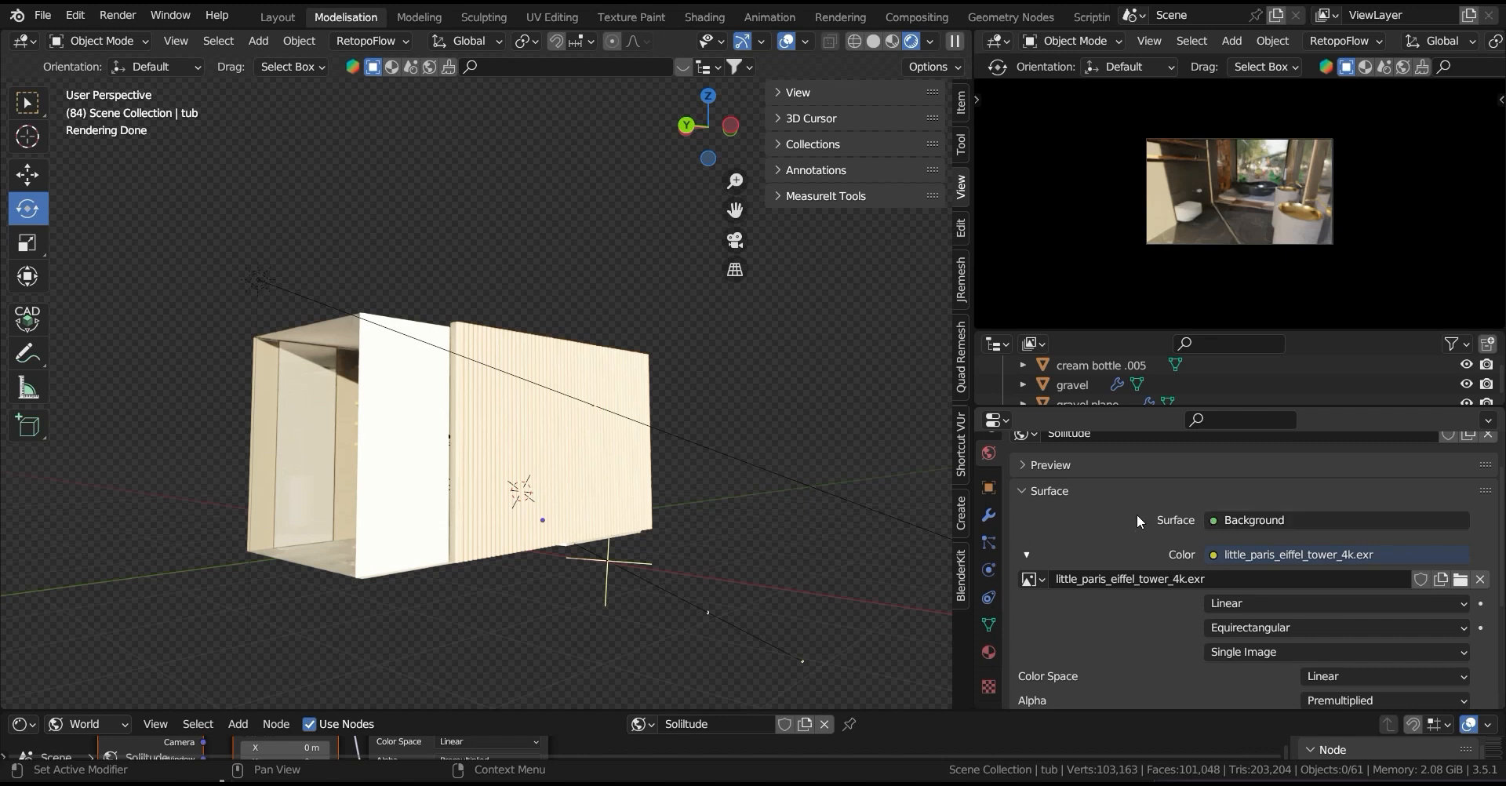
click(1212, 554)
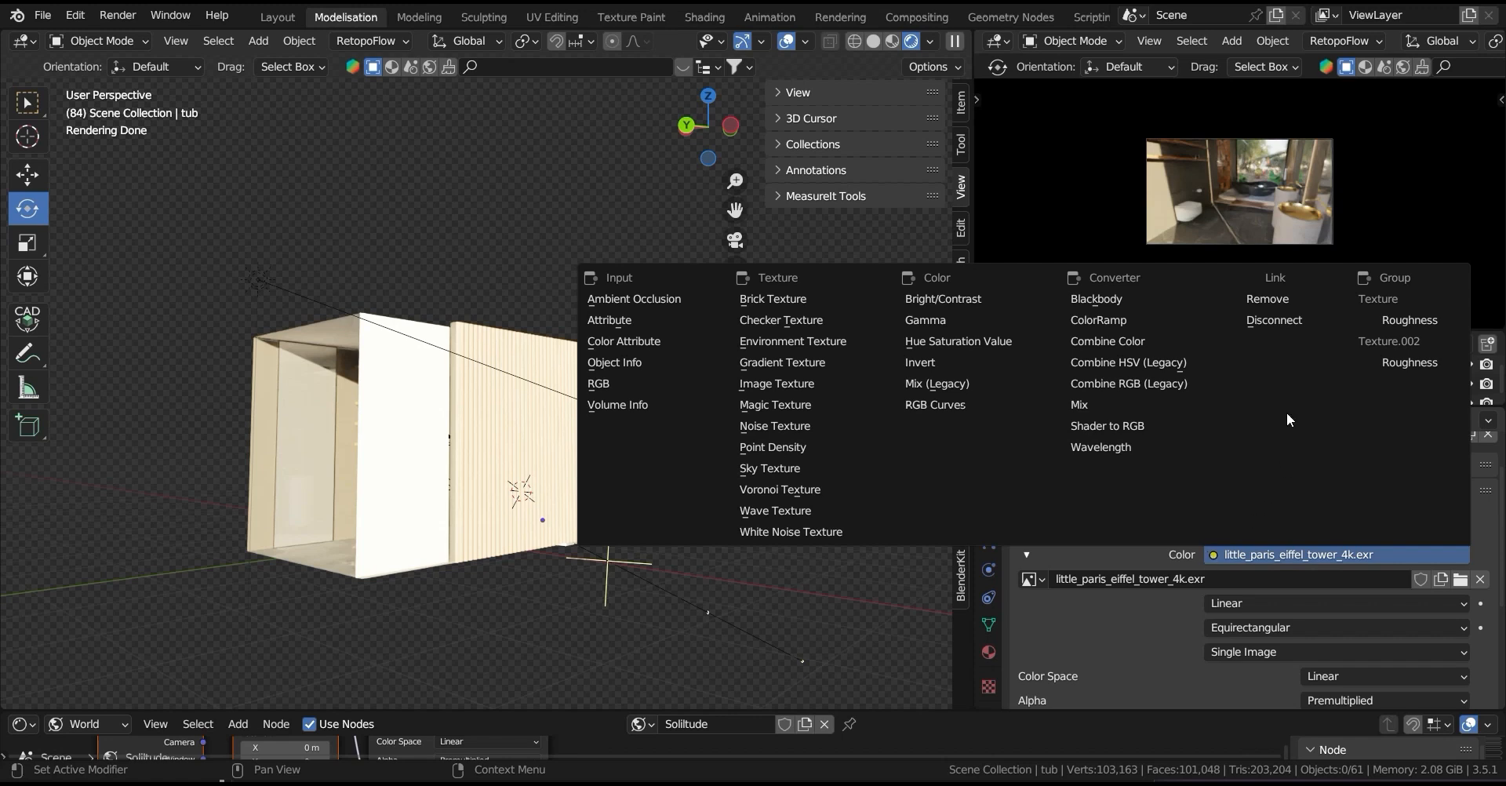
click(1285, 317)
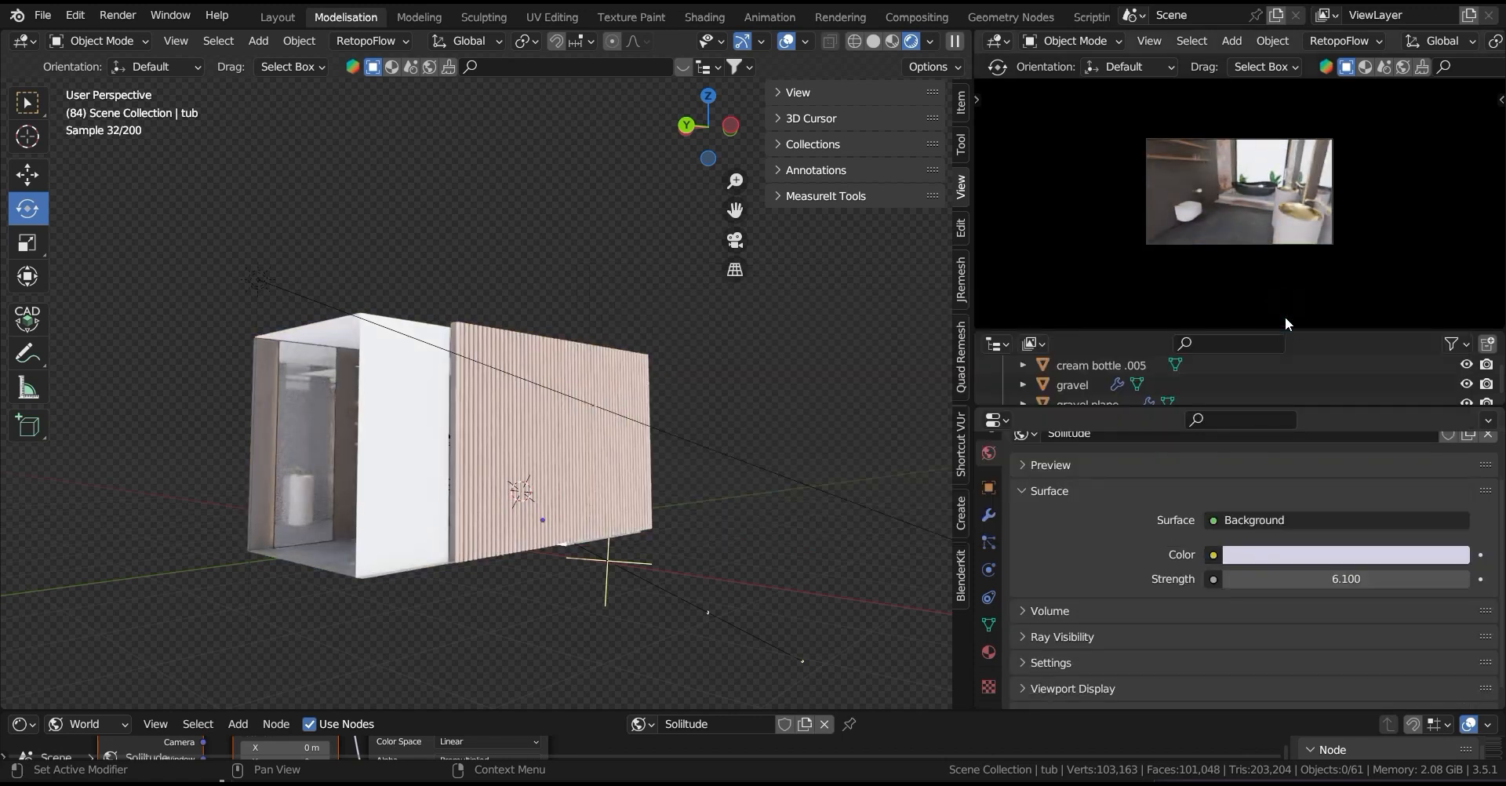